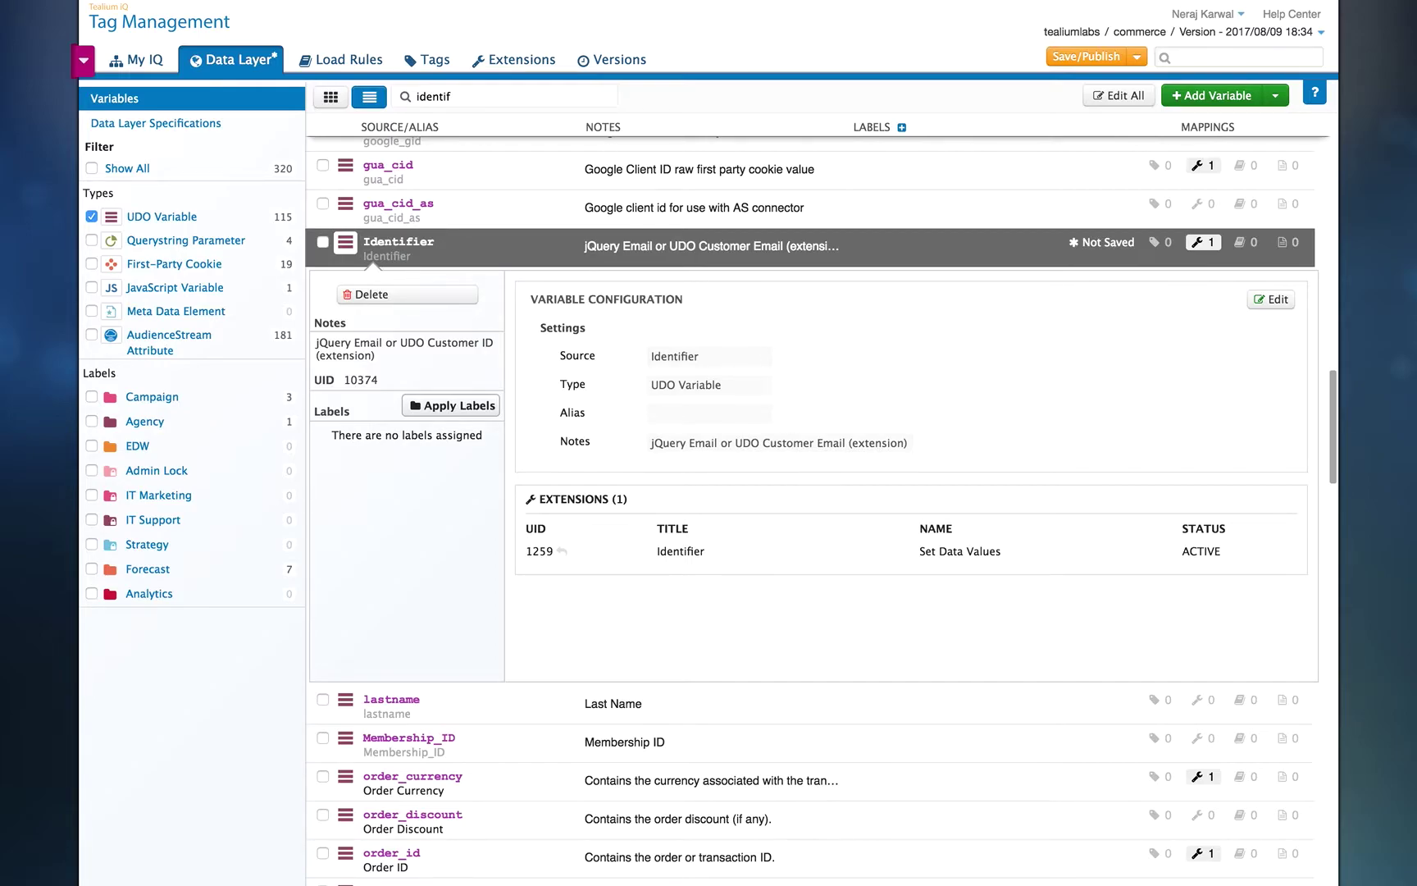
# Inspect the Identifier extension's email (qp) and Customer Email (js) Set dropdowns, leaving both mappings unchanged
pyautogui.click(519, 57)
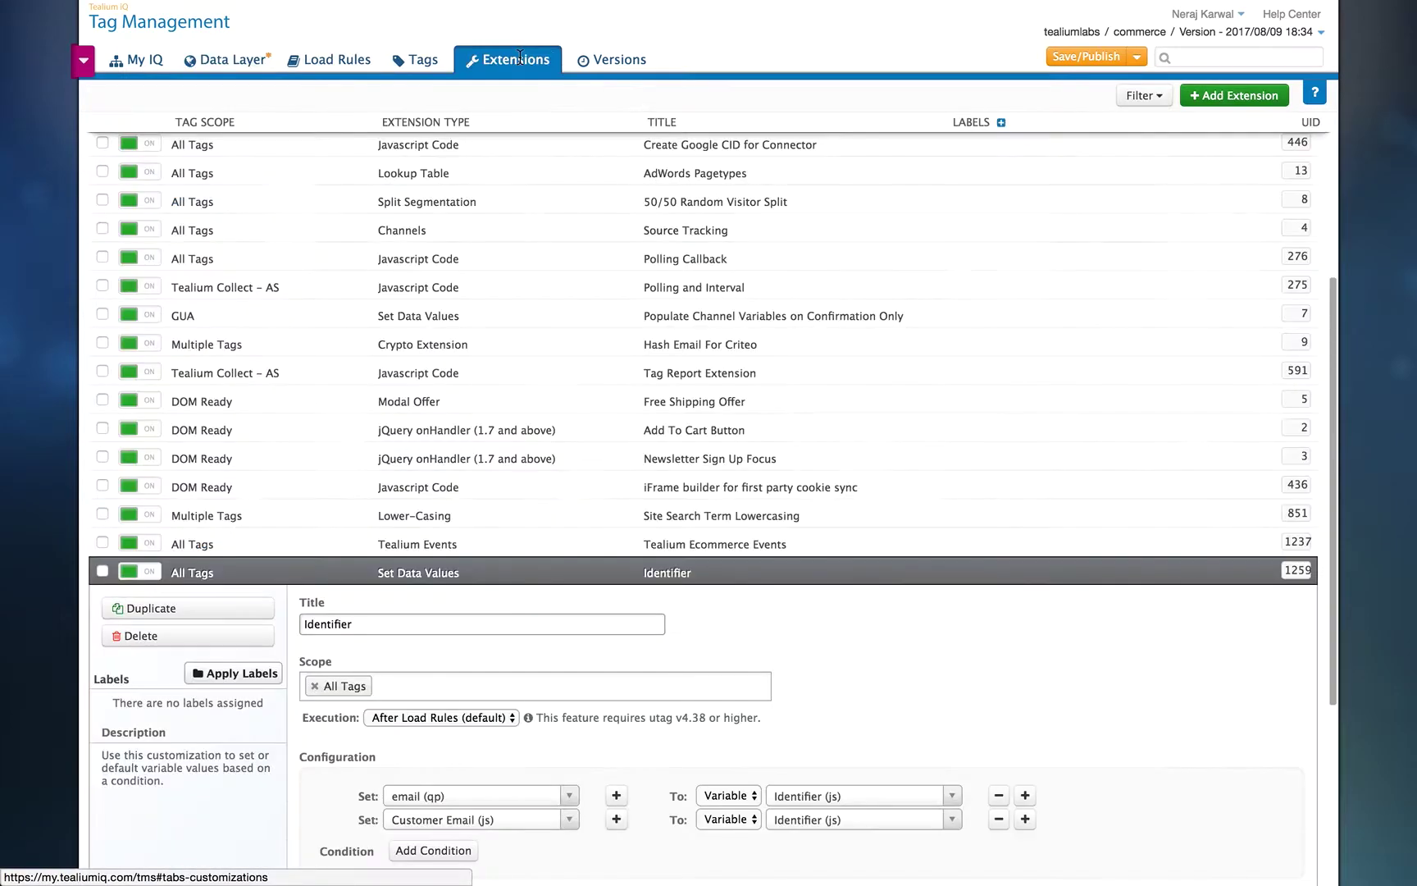
pyautogui.scroll(-10, 502, 712)
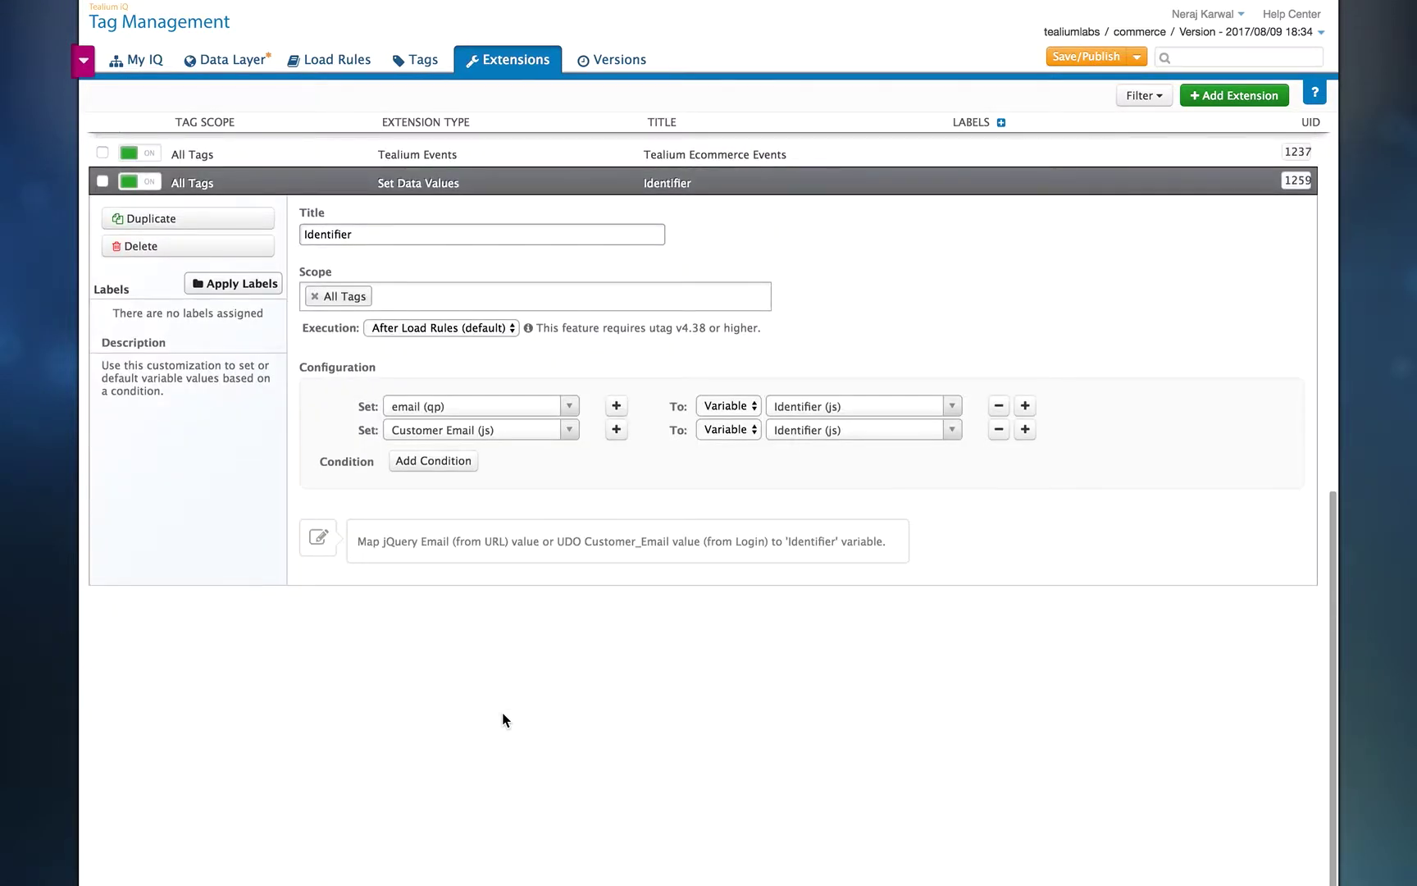
pyautogui.click(547, 410)
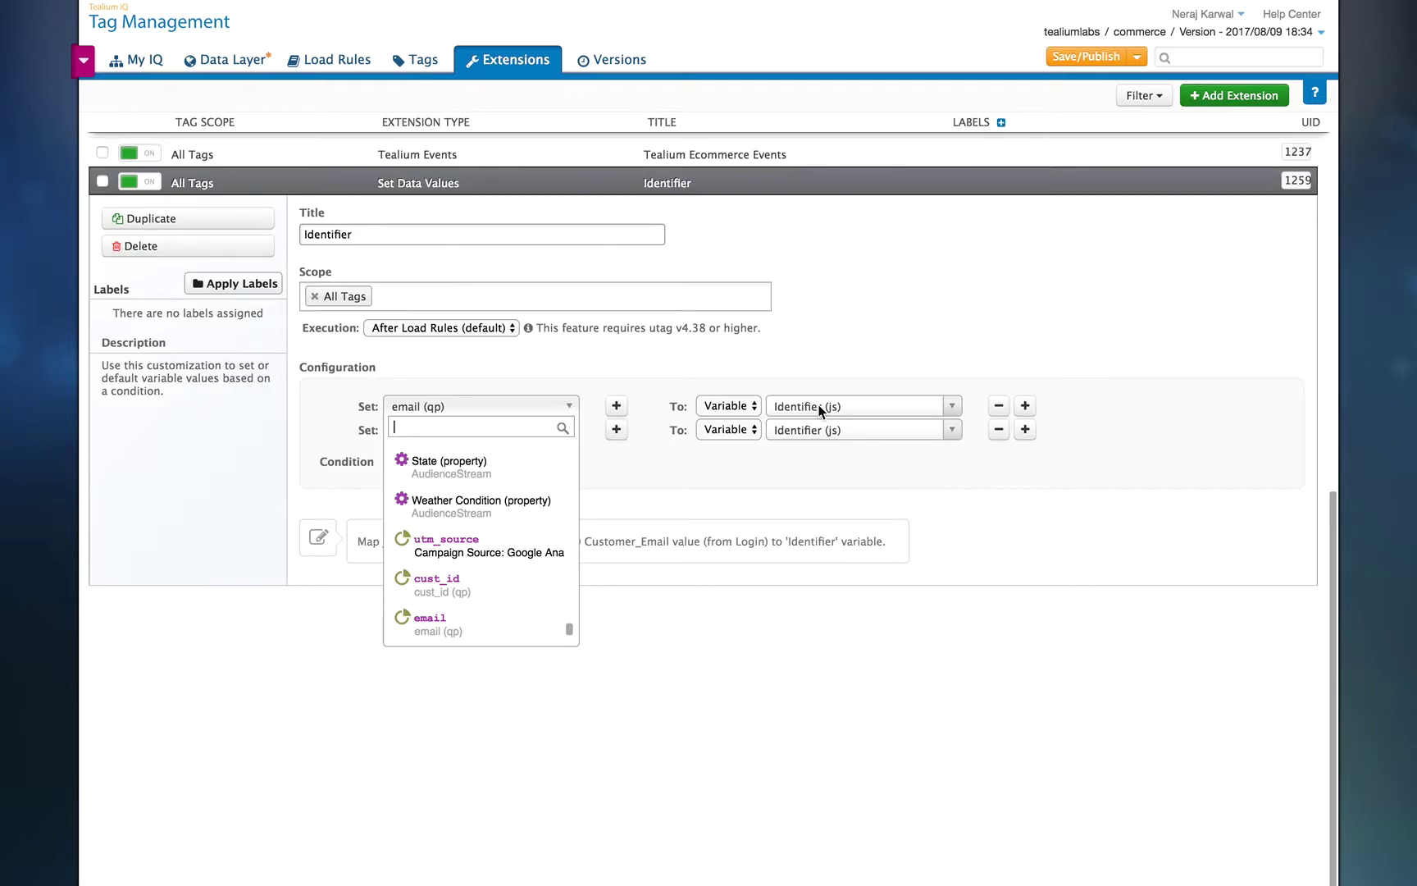
pyautogui.press('Escape')
pyautogui.click(482, 433)
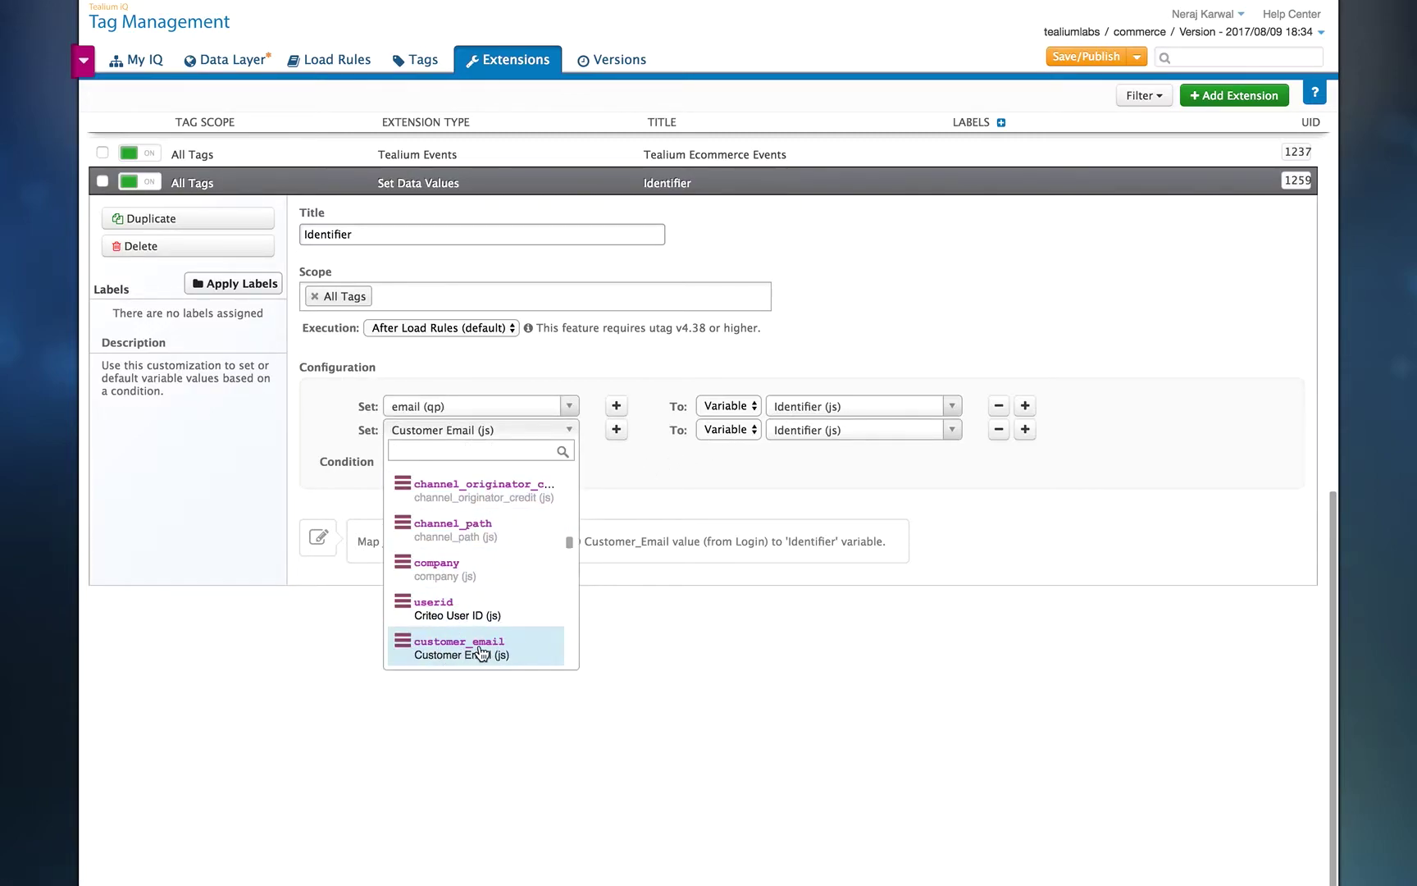
pyautogui.click(792, 469)
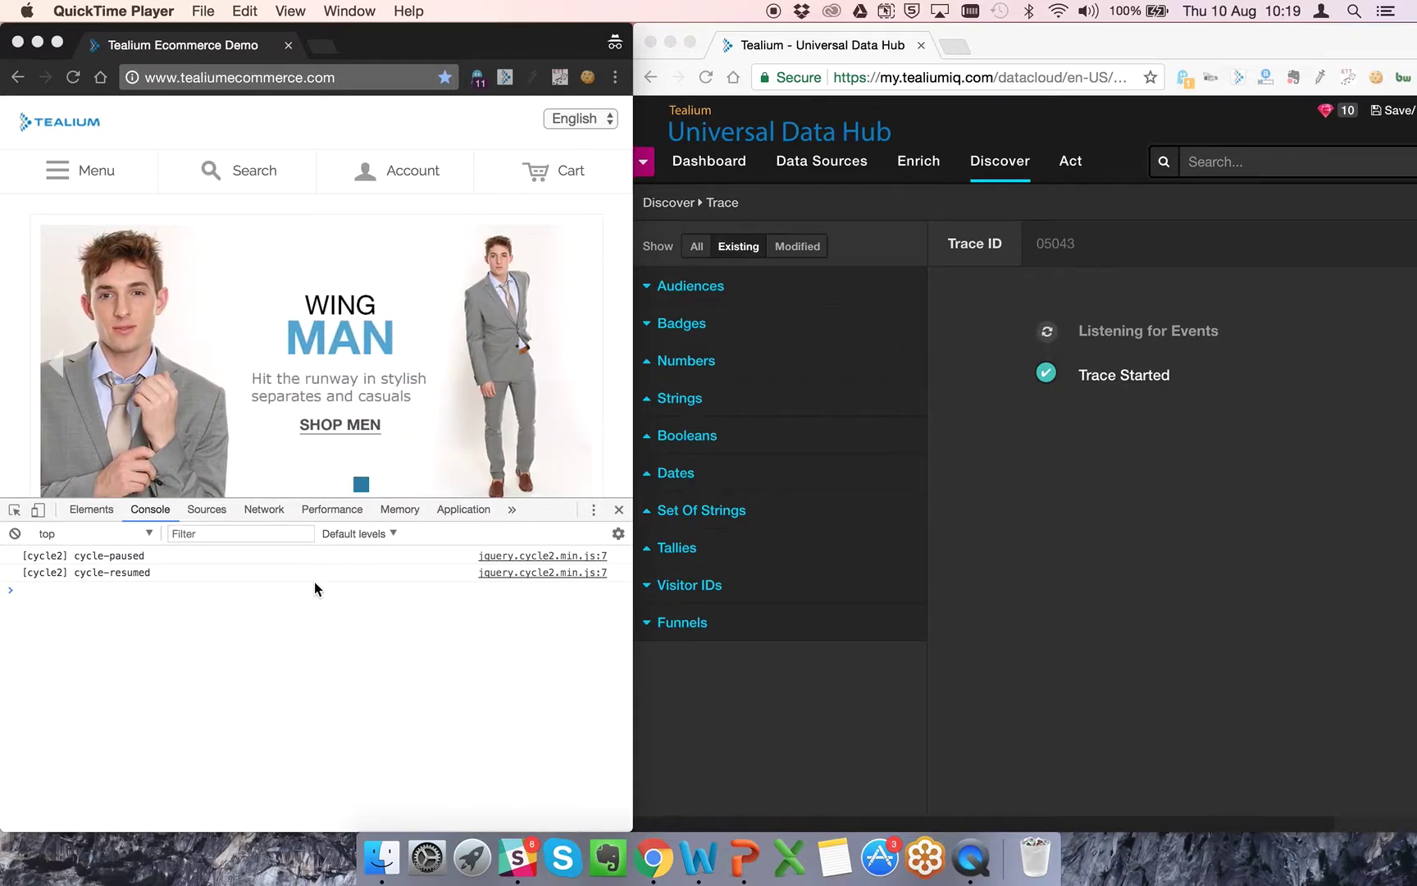
# Evaluate utag.data in the console, expand it and scroll through its data-layer properties
pyautogui.click(310, 587)
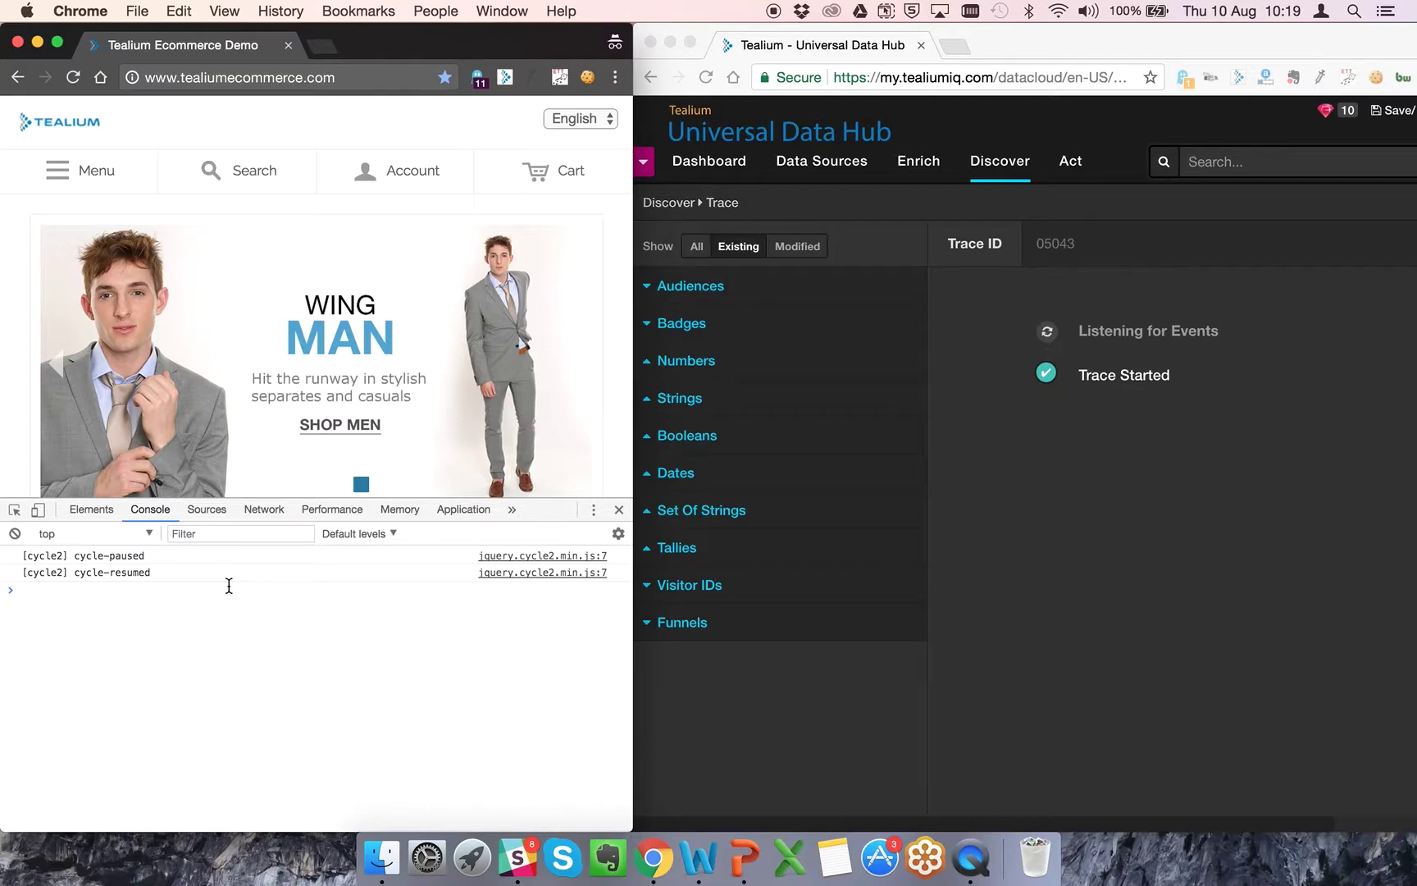
pyautogui.write('utag.data')
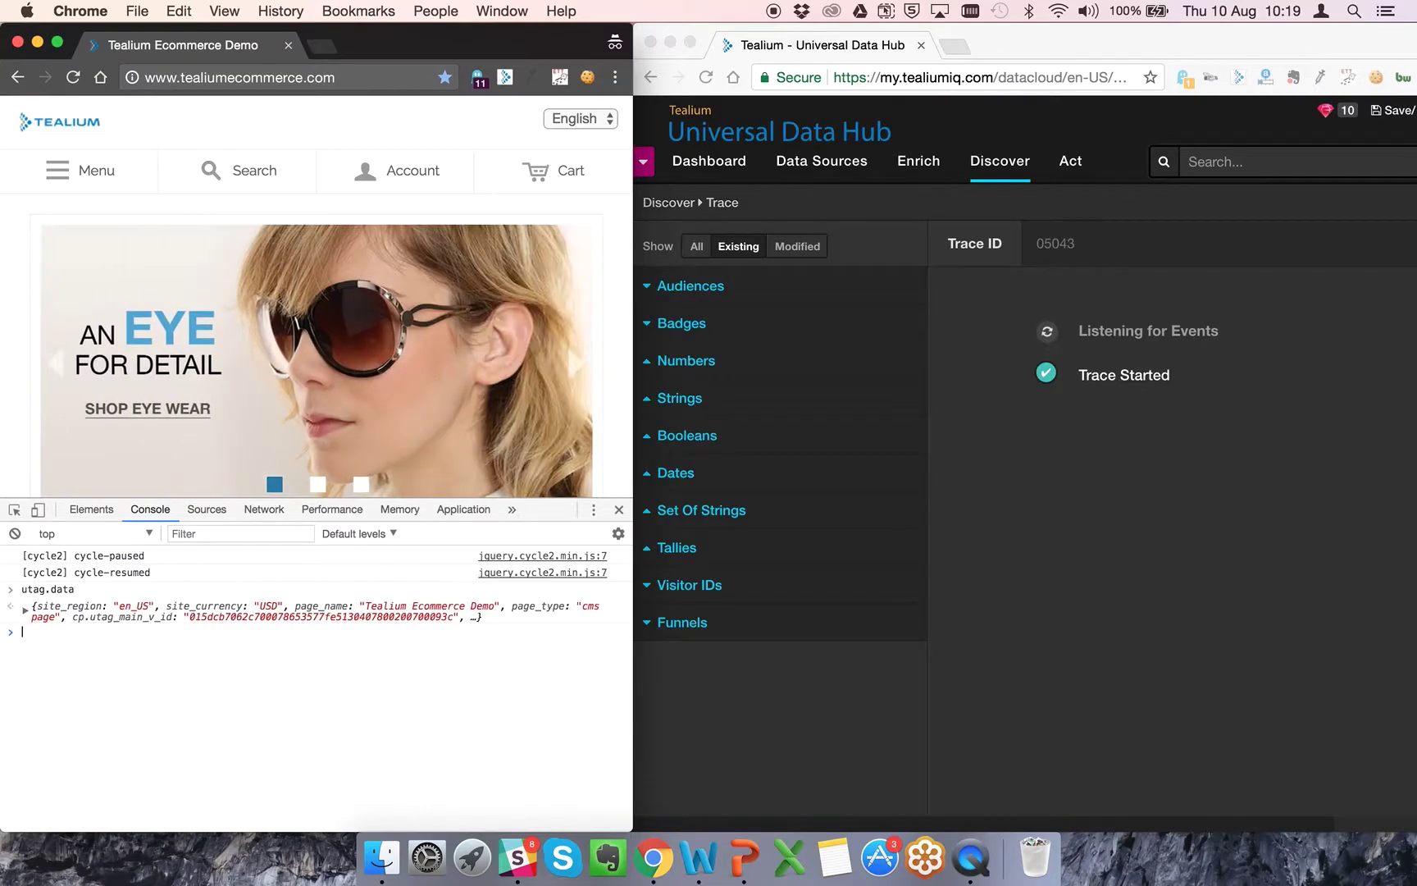
pyautogui.click(24, 608)
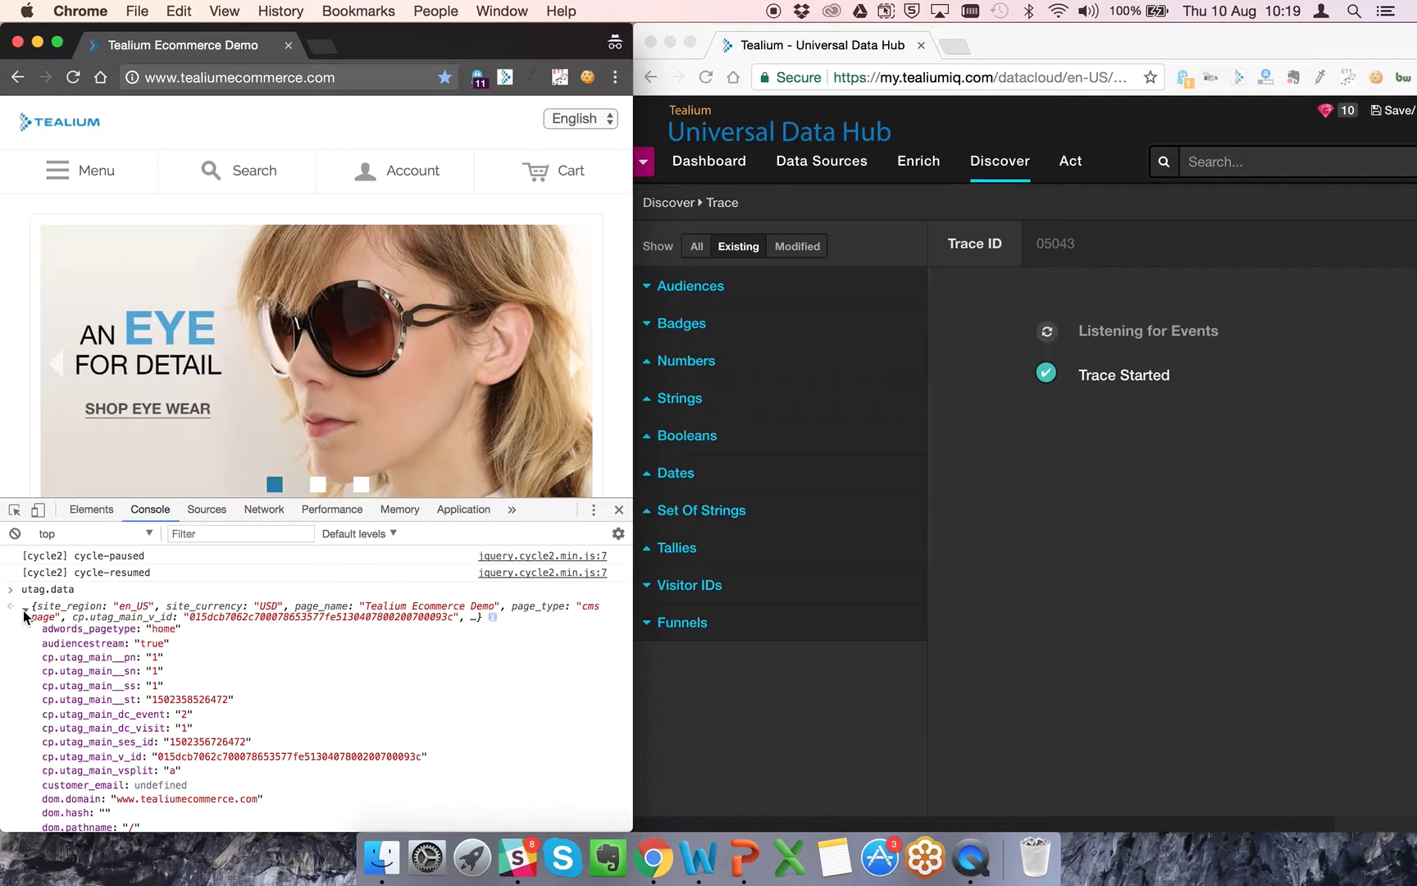
pyautogui.scroll(-5, 148, 706)
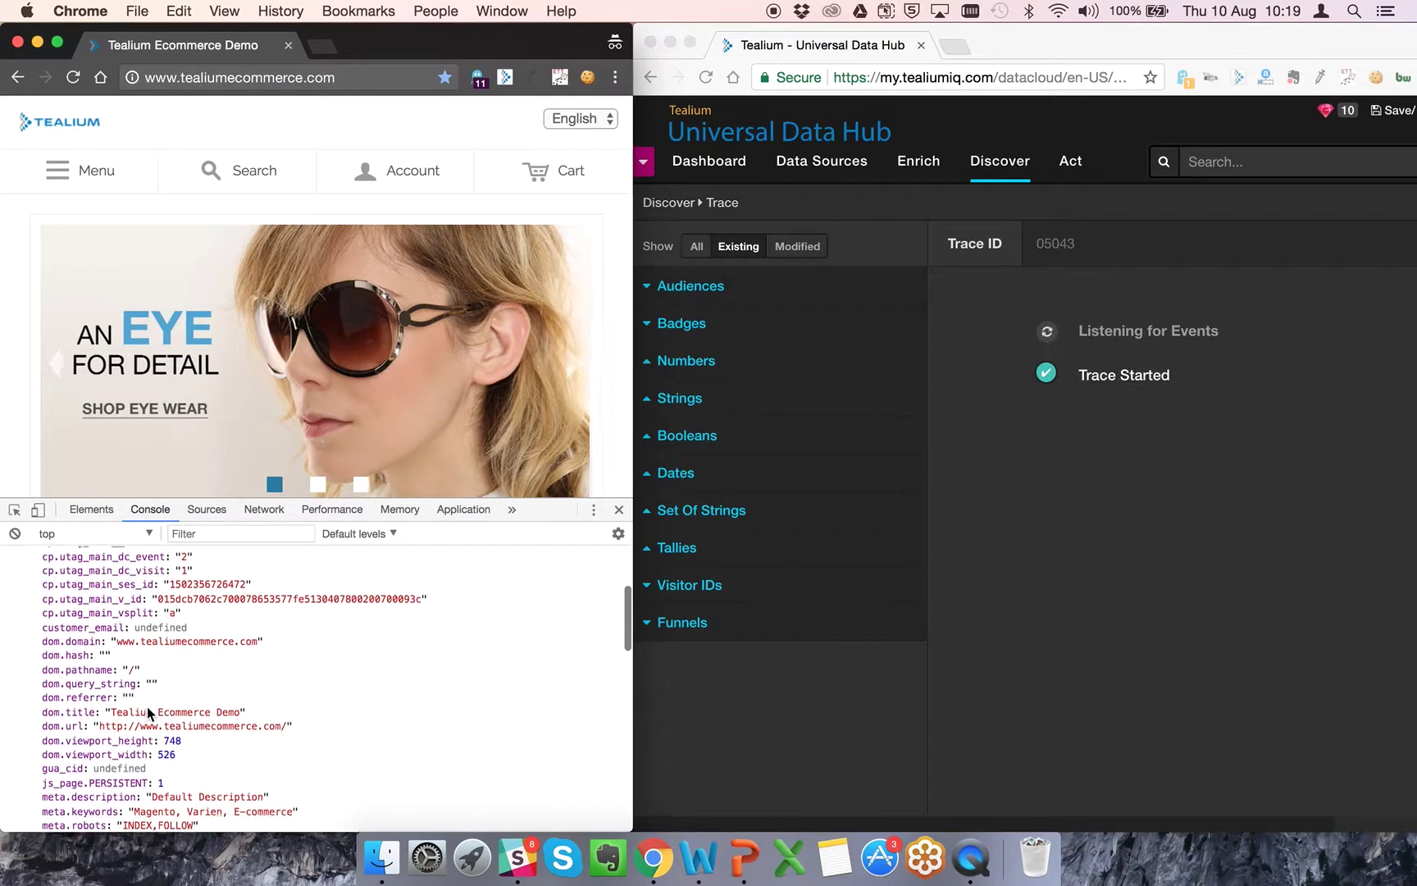
pyautogui.scroll(-4, 147, 706)
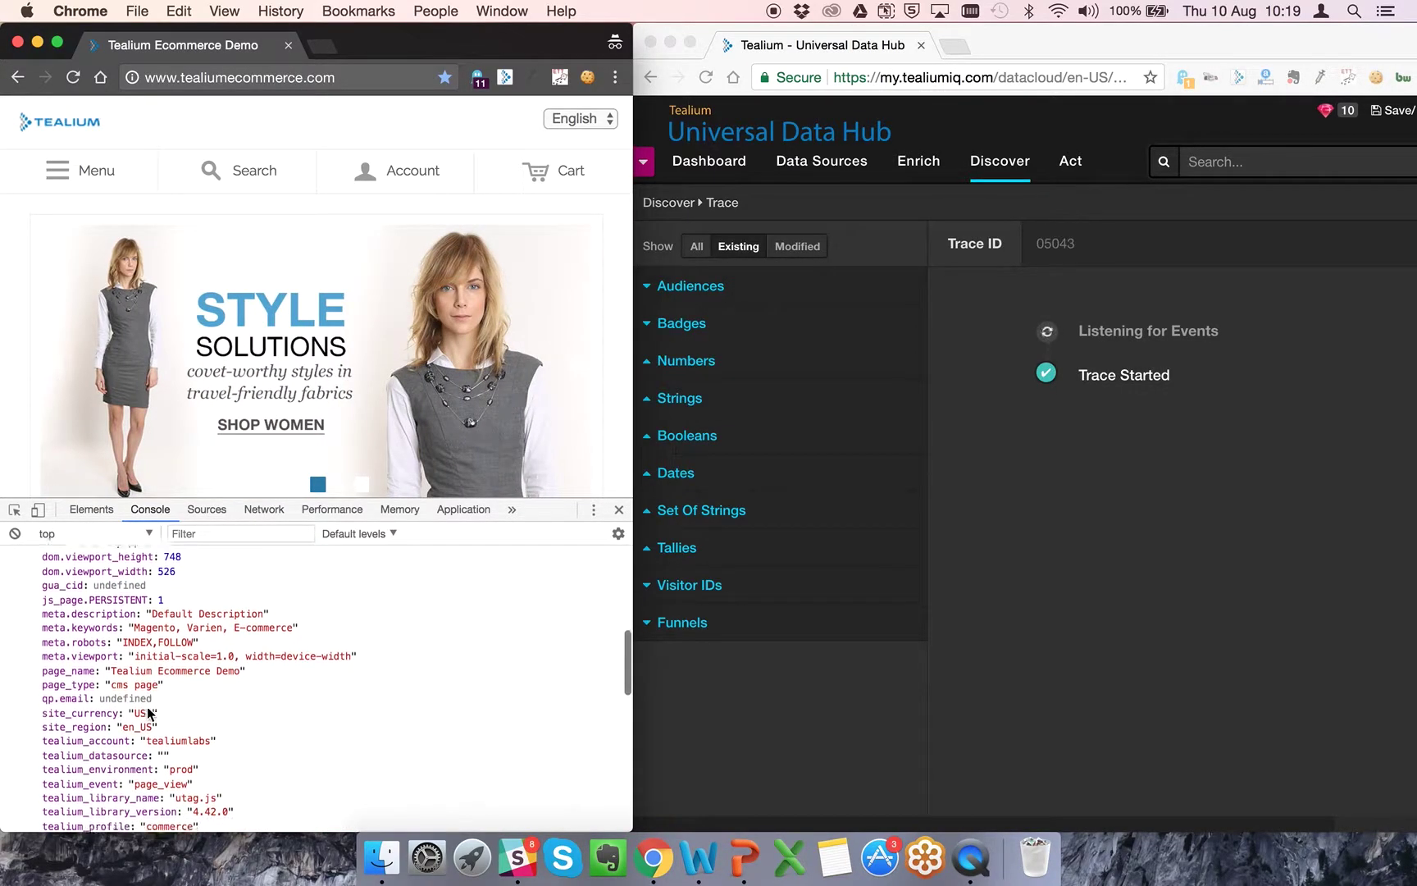
pyautogui.scroll(-5, 148, 710)
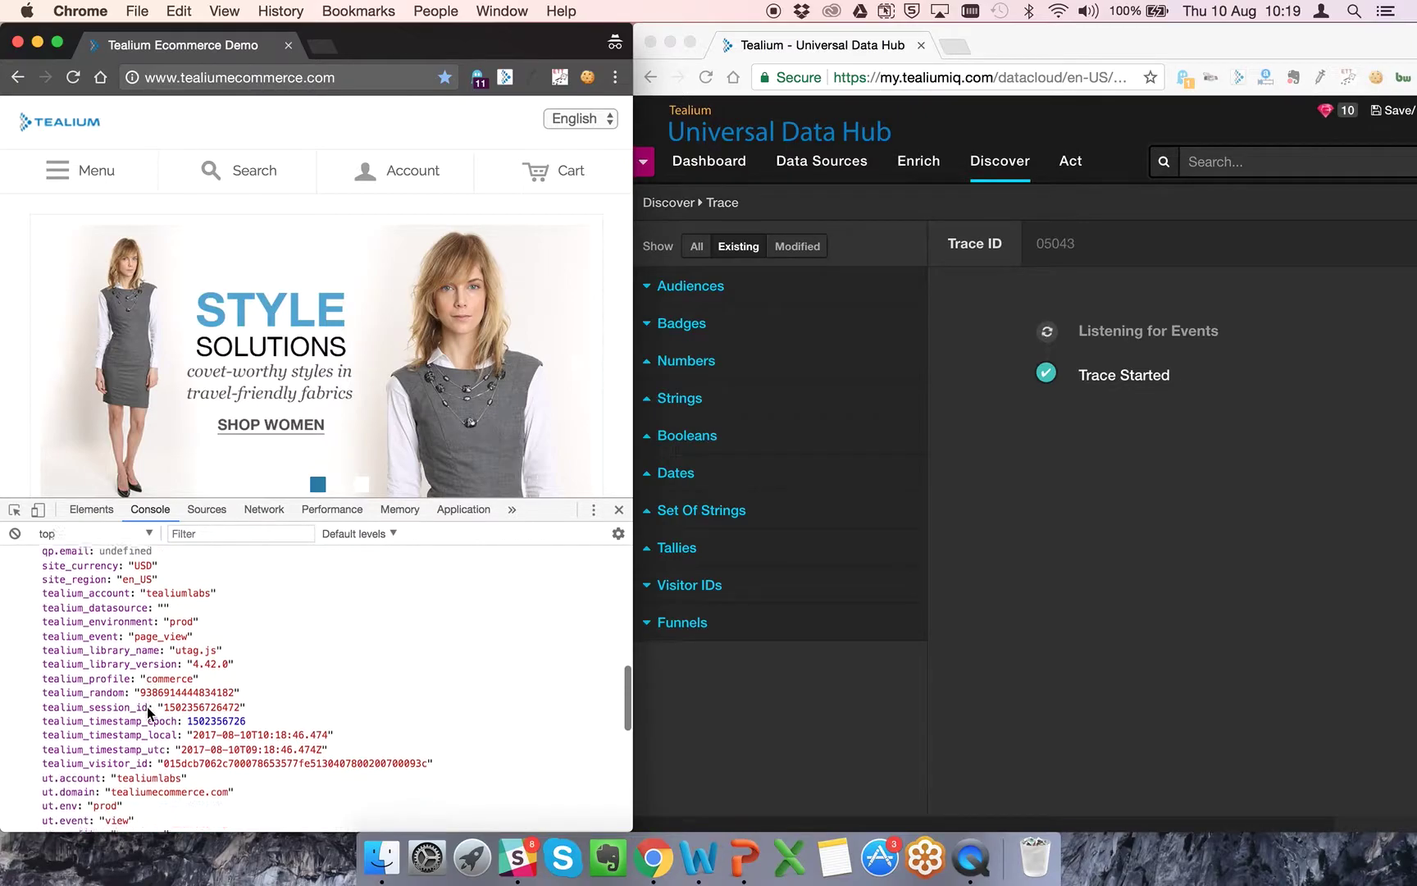
pyautogui.scroll(-6, 148, 710)
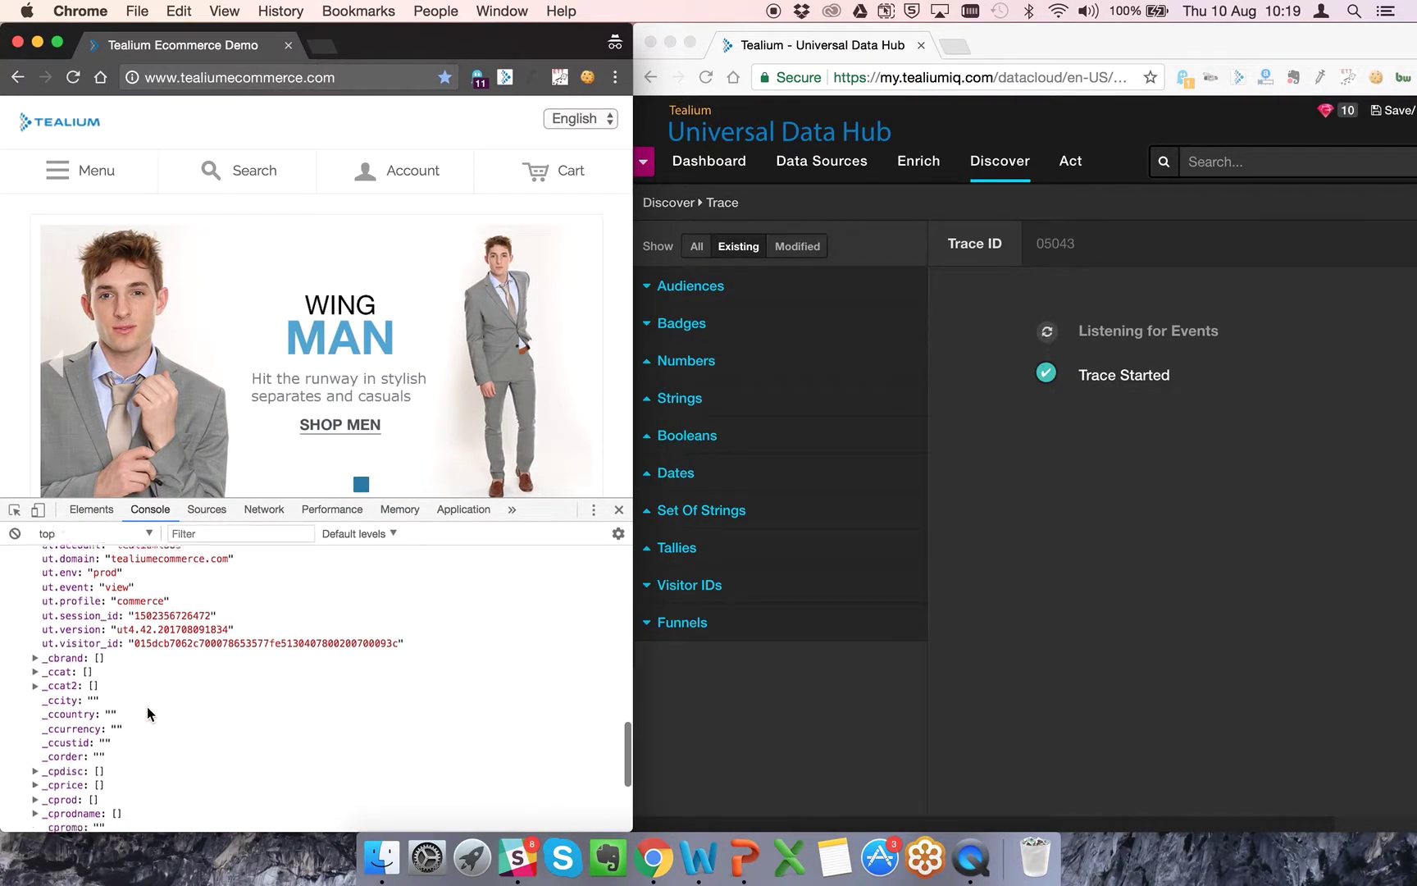
pyautogui.scroll(-4, 147, 706)
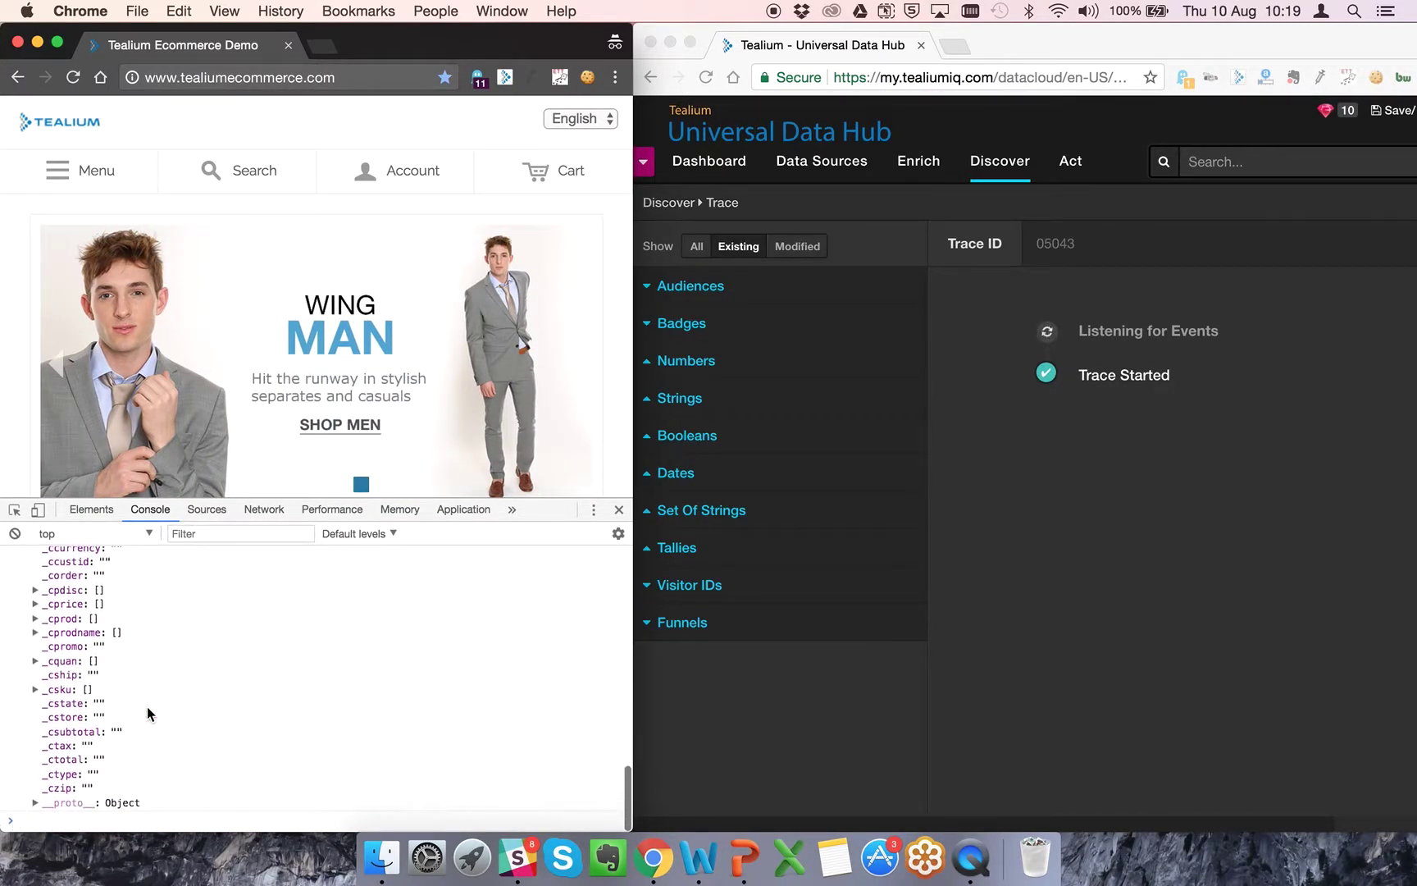
pyautogui.scroll(5, 148, 706)
pyautogui.scroll(15, 148, 706)
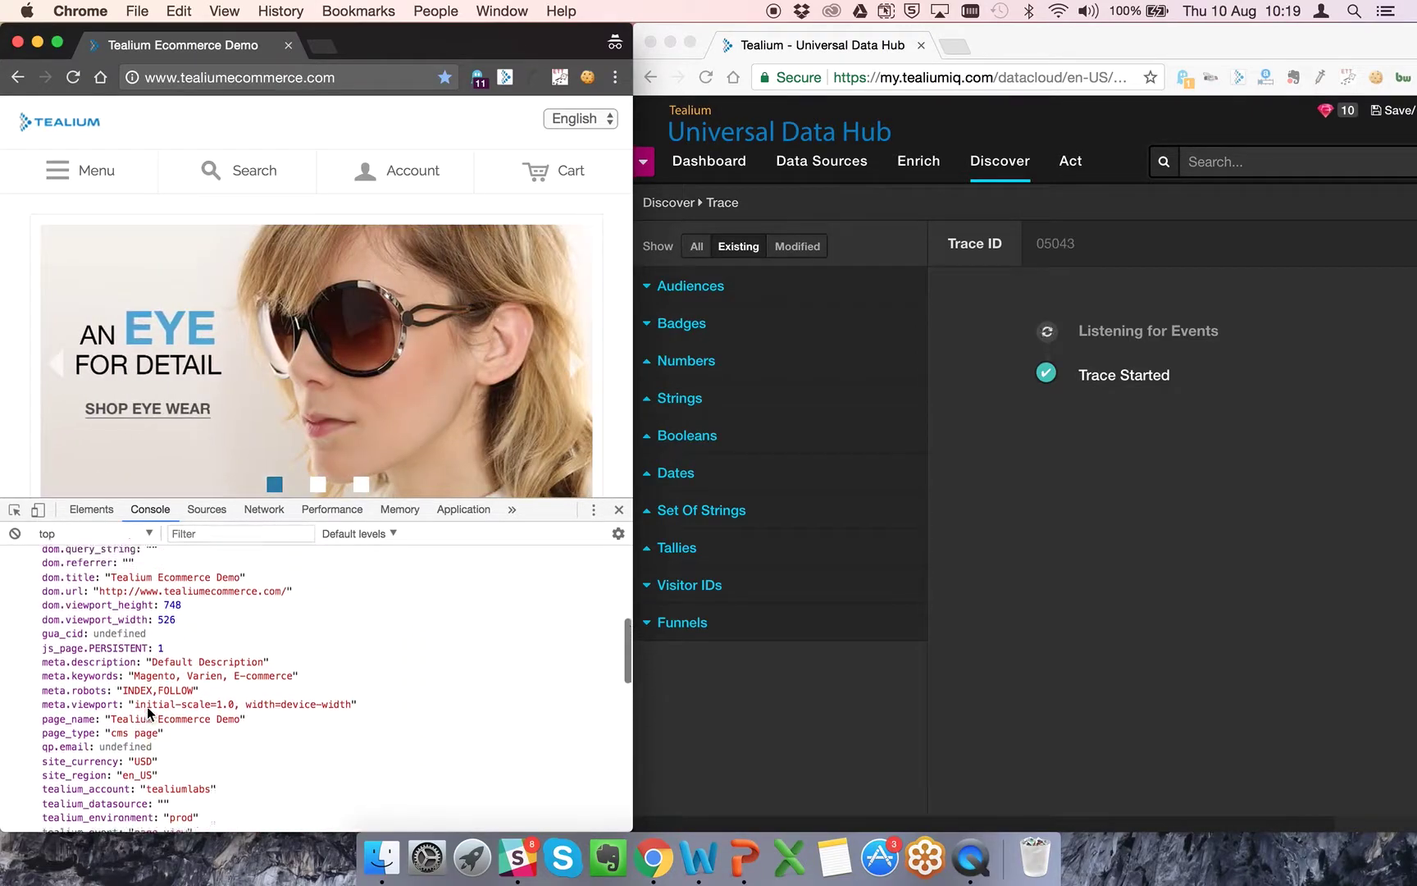
pyautogui.scroll(3, 148, 706)
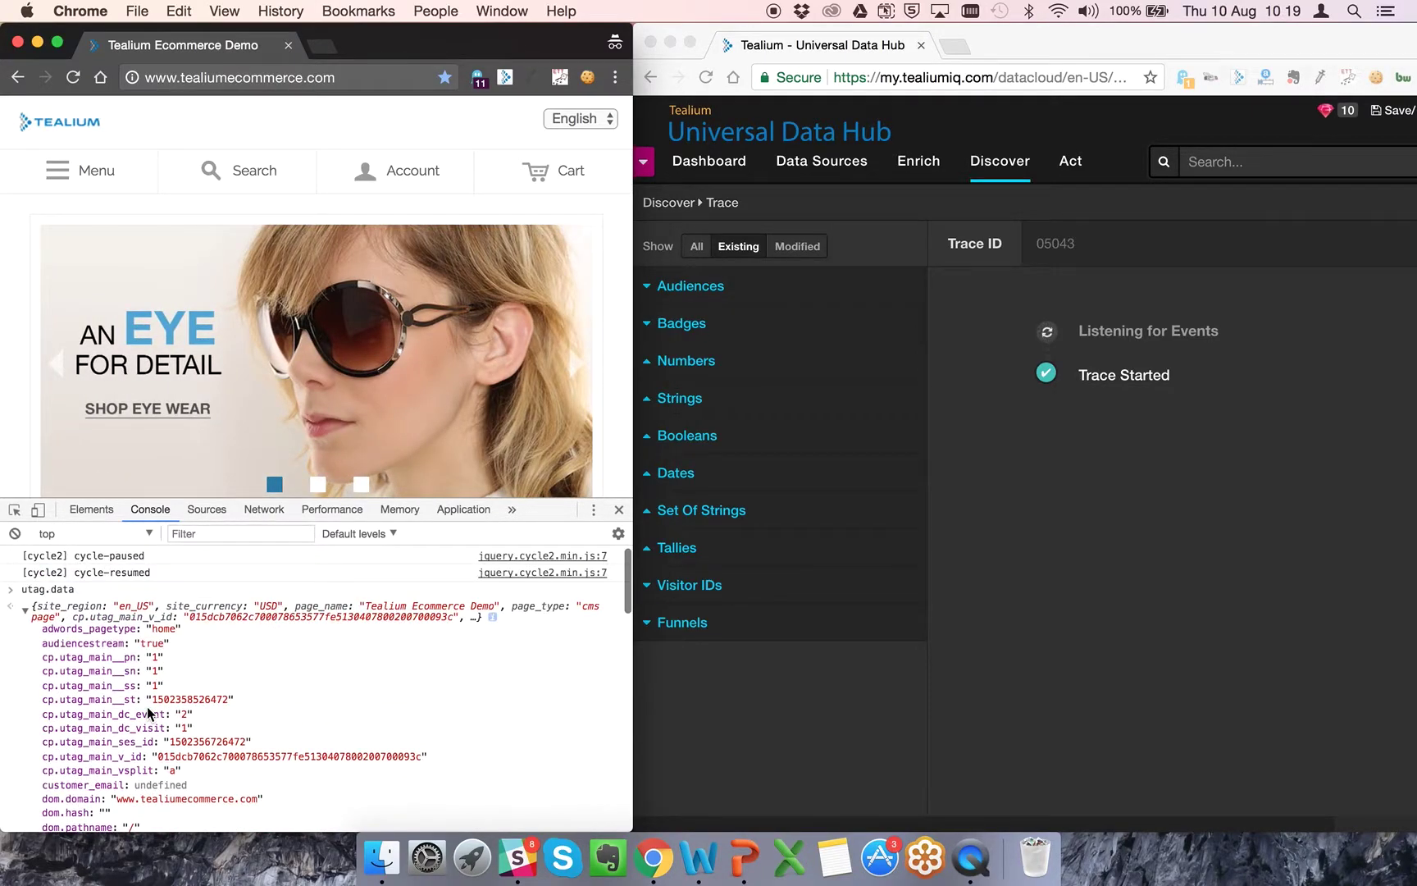
# Start AudienceStream trace 05043 on the demo store with the trace extension
pyautogui.click(1043, 249)
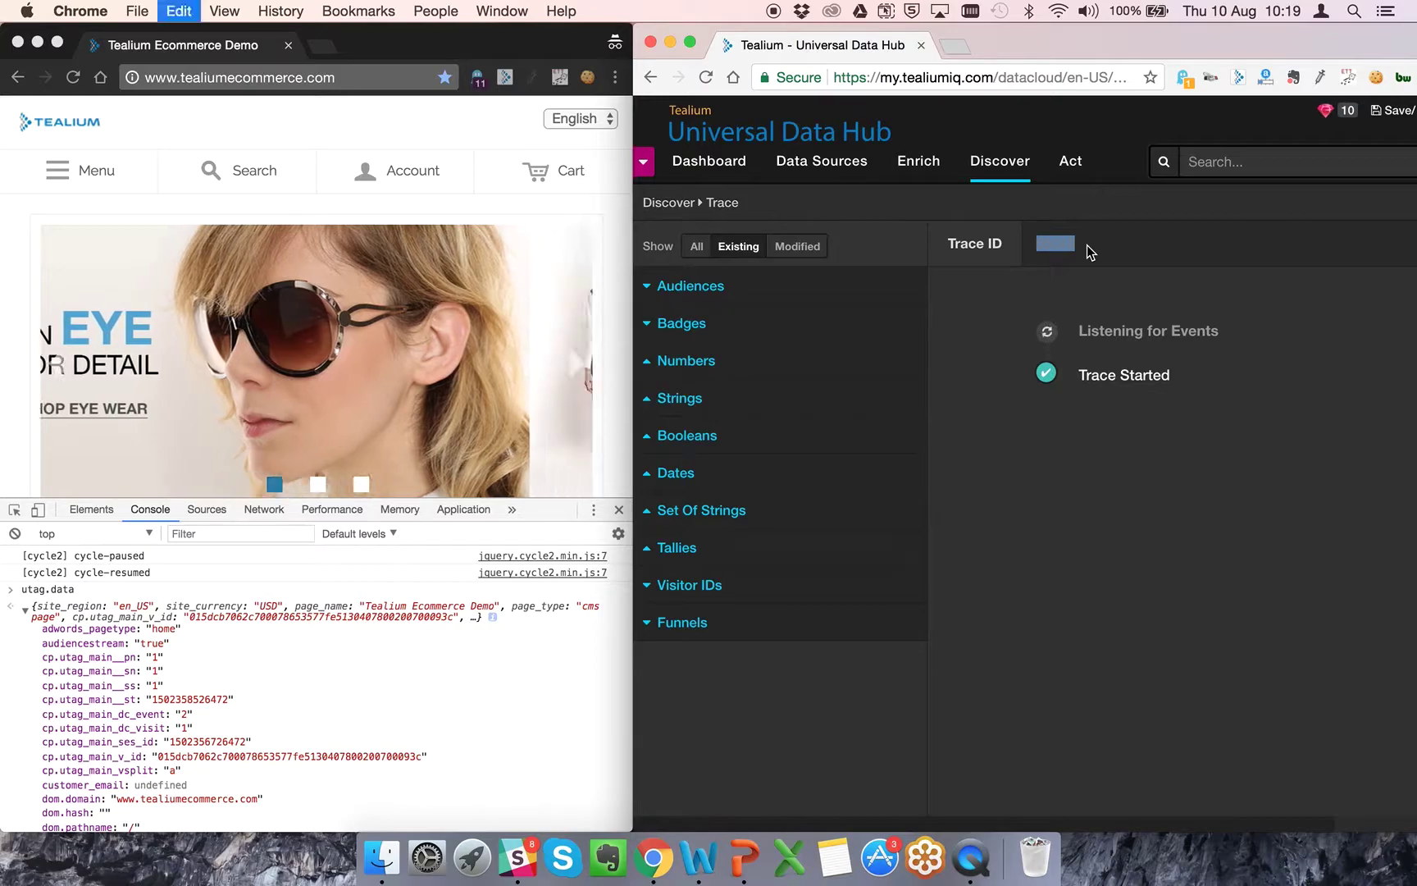
pyautogui.click(505, 78)
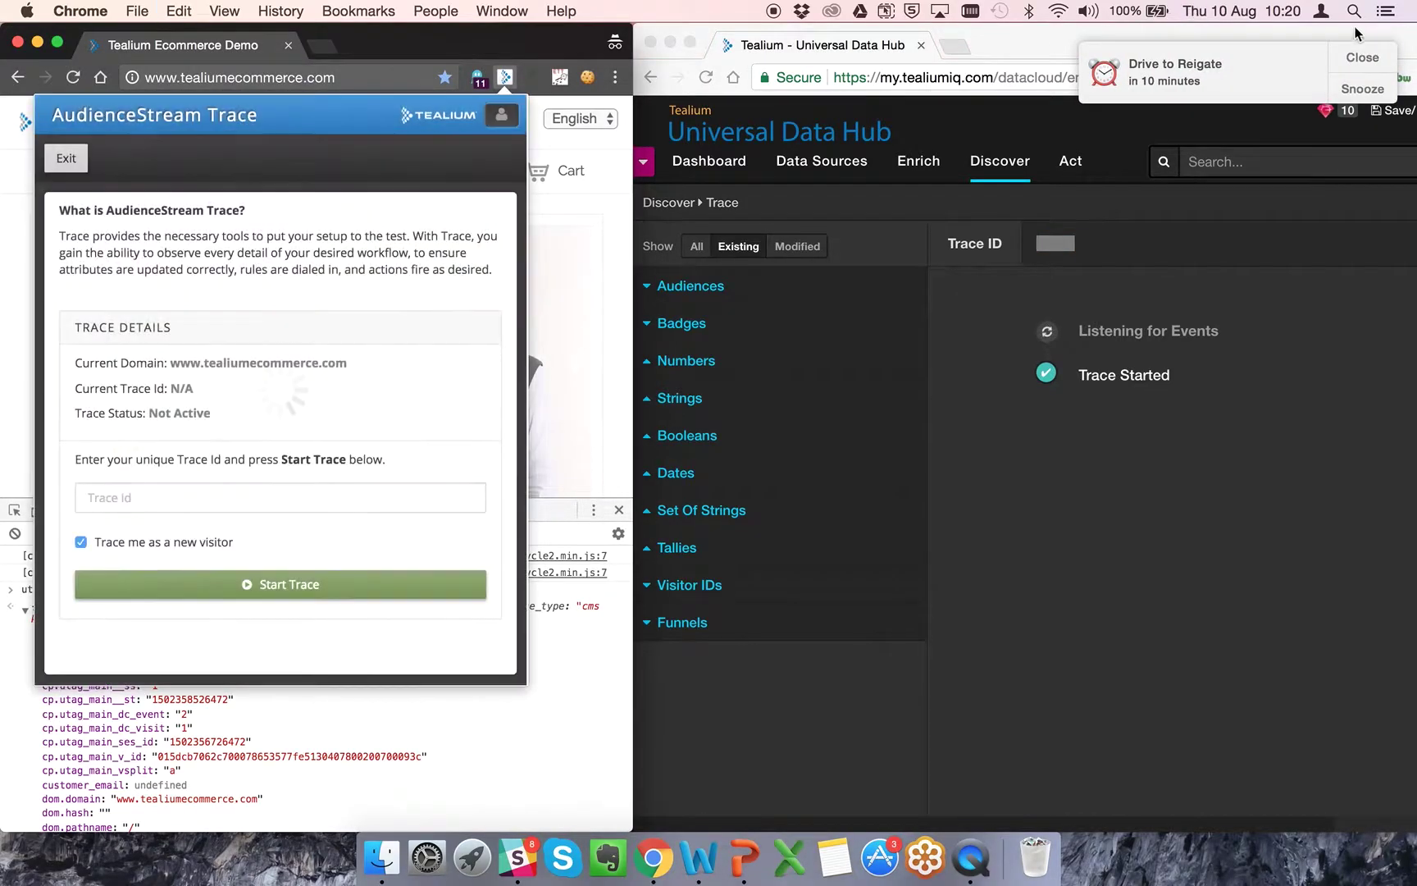
pyautogui.click(1362, 57)
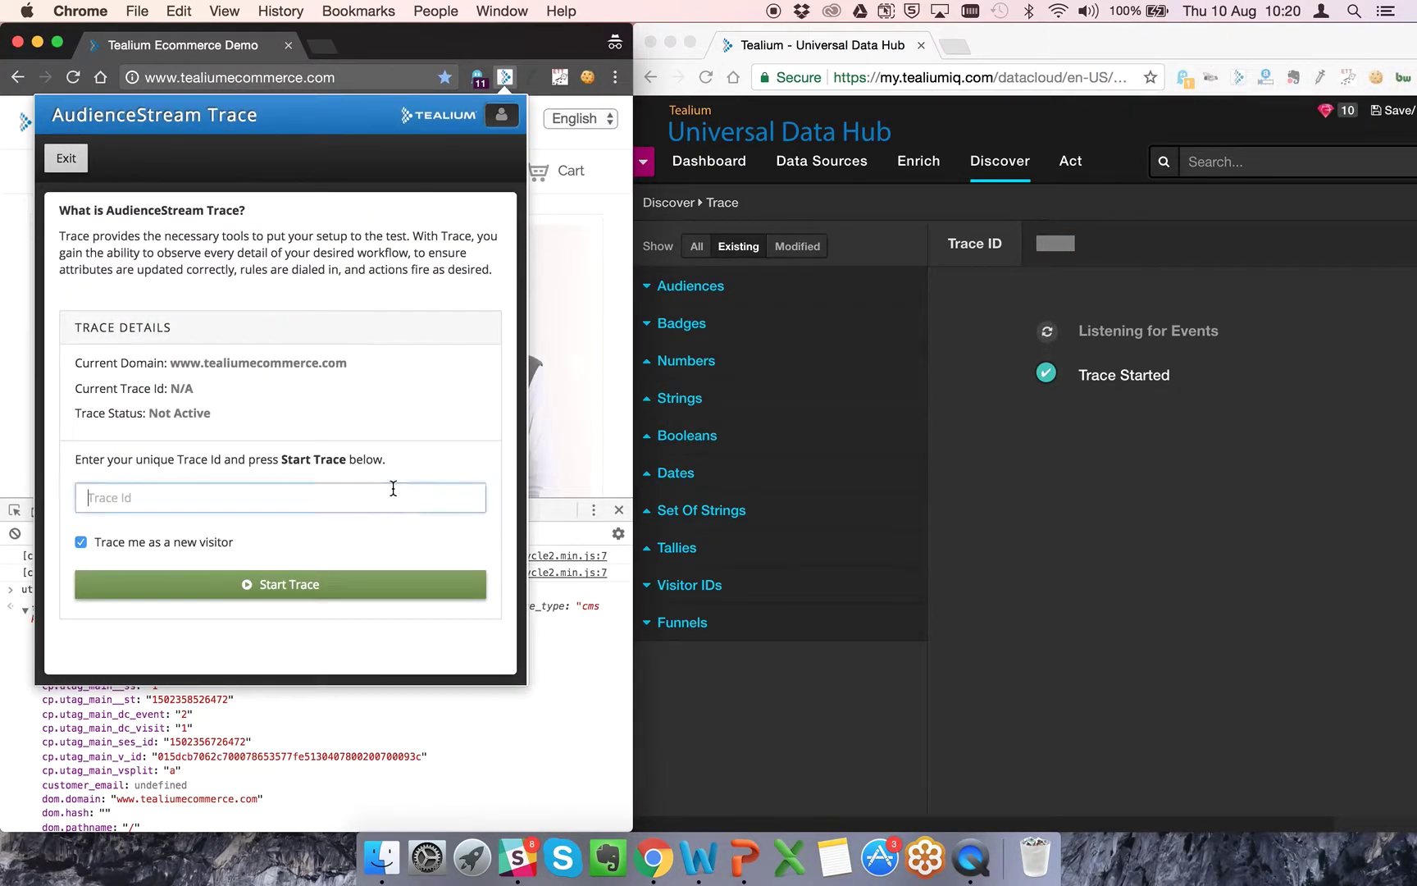
pyautogui.write('05043')
pyautogui.click(257, 584)
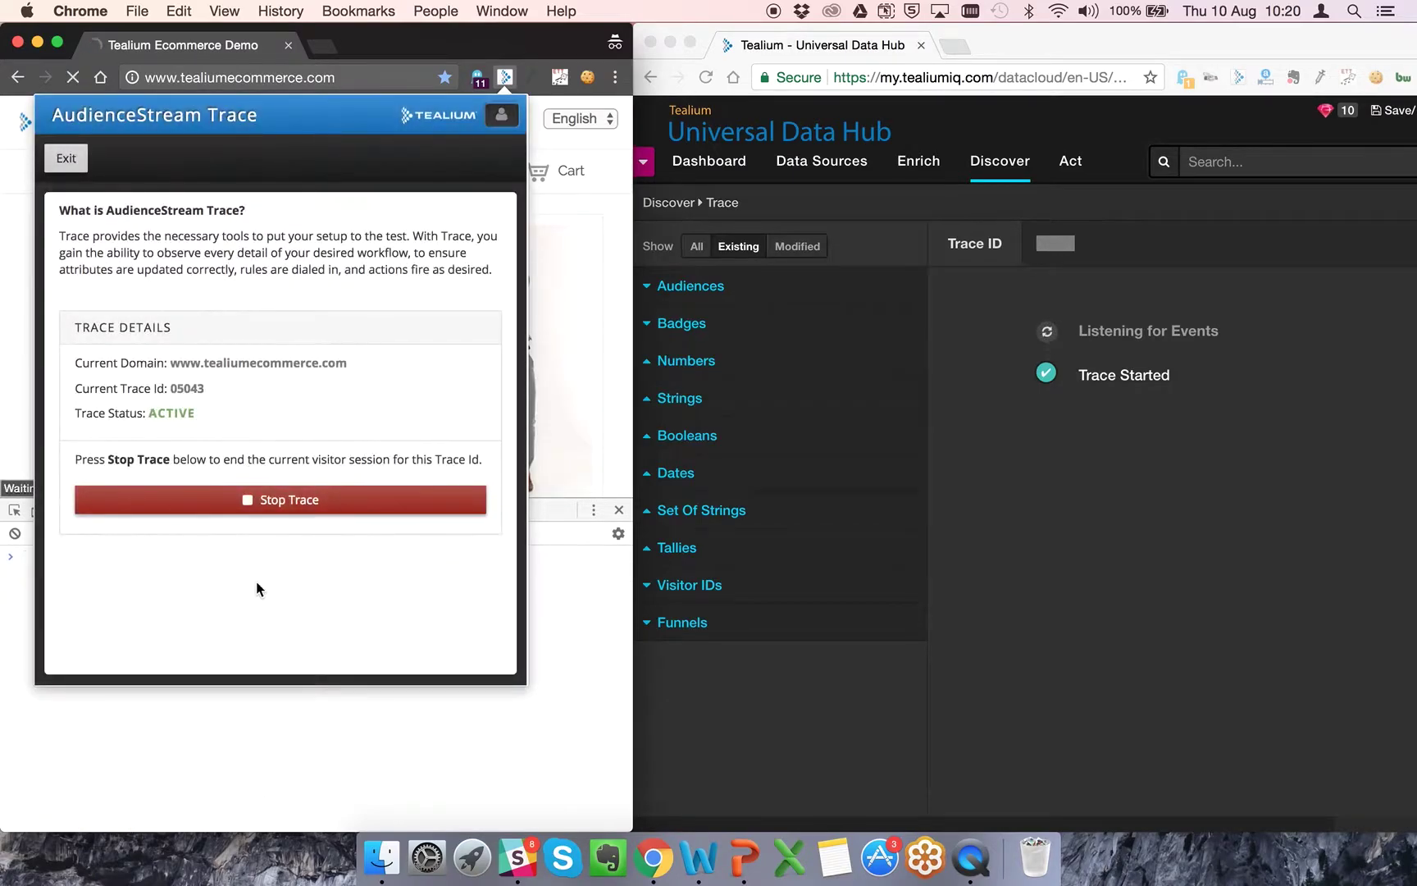
pyautogui.click(569, 612)
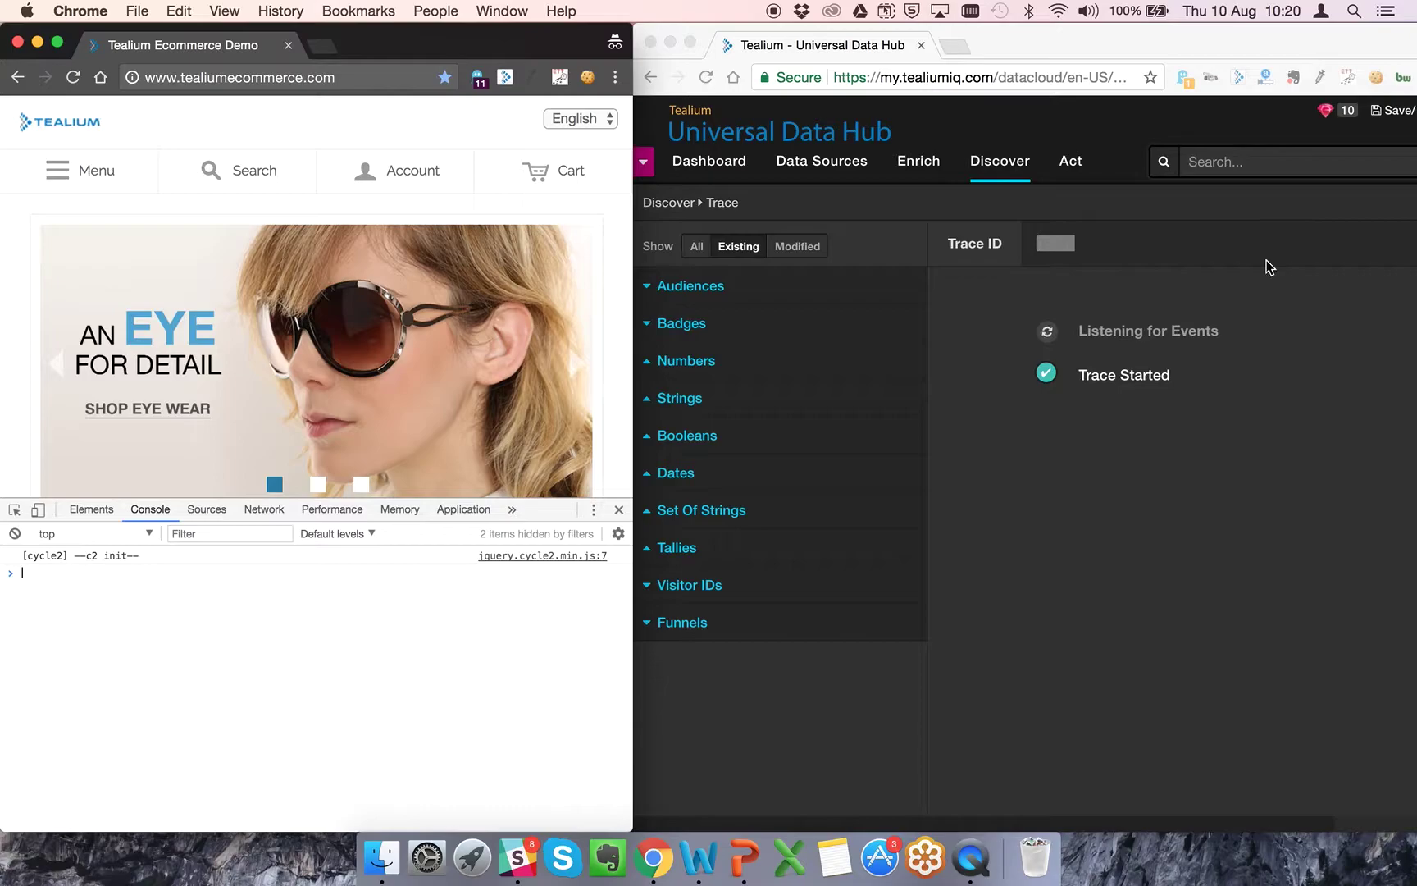
# Switch to Universal Data Hub to watch trace 05043's incoming events
pyautogui.click(1066, 244)
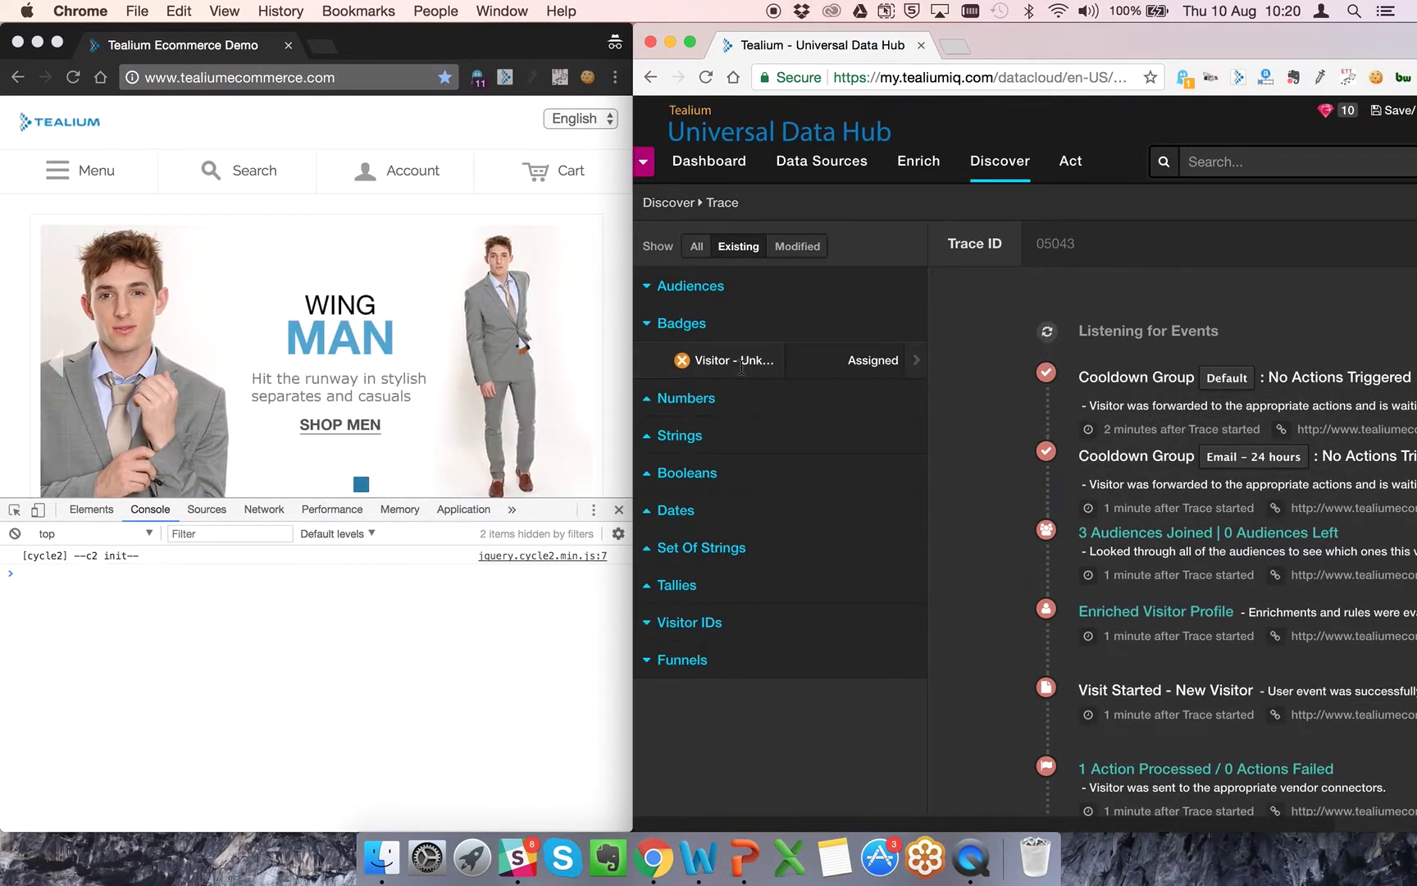
# Load the men.html deep link carrying the email parameter from the address bar suggestions
pyautogui.click(342, 81)
pyautogui.click(355, 79)
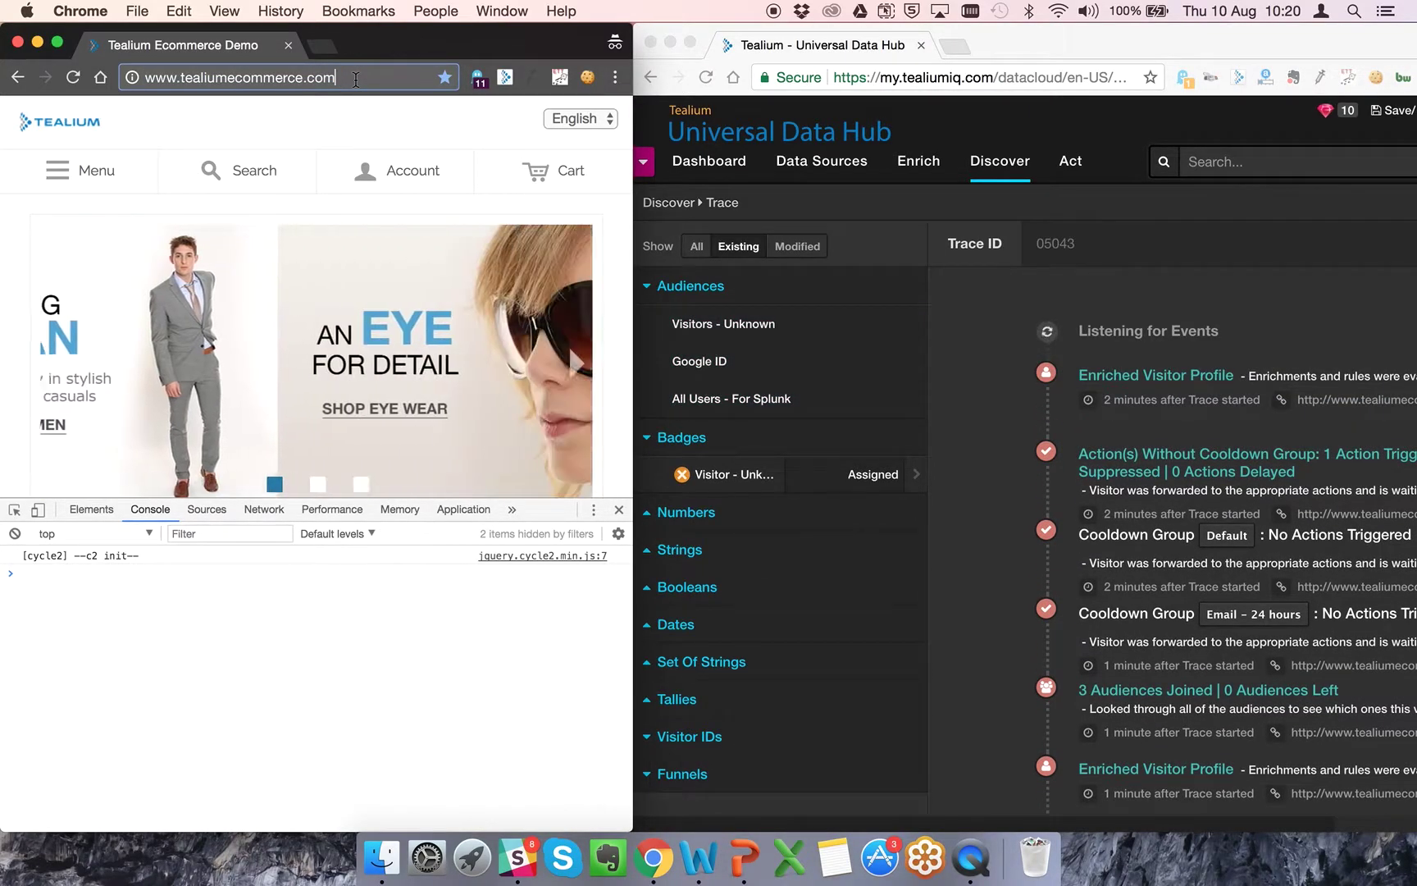
pyautogui.press('Down')
pyautogui.press('Down')
pyautogui.press('Down')
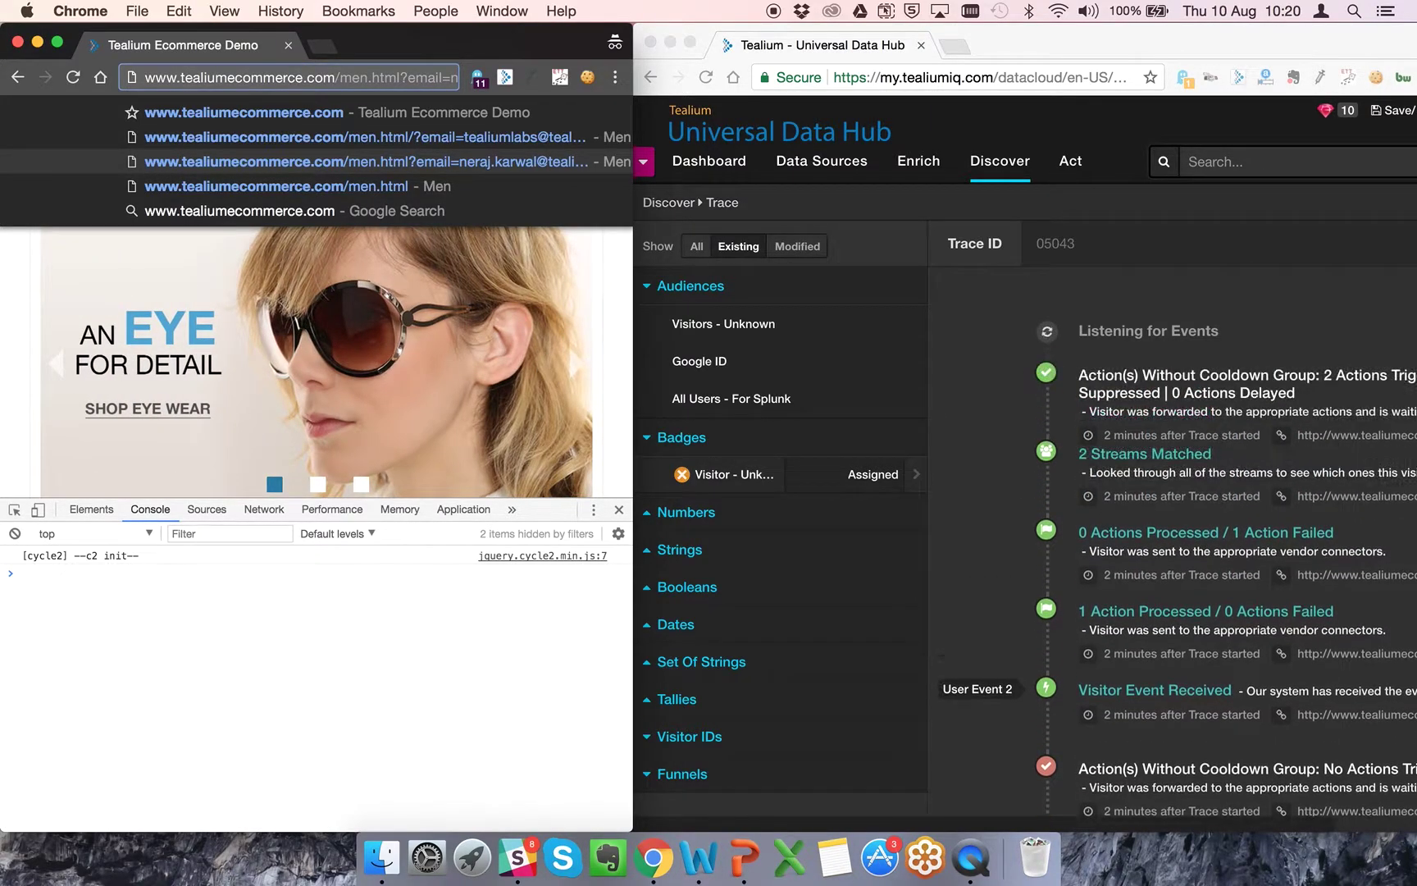
pyautogui.press('Return')
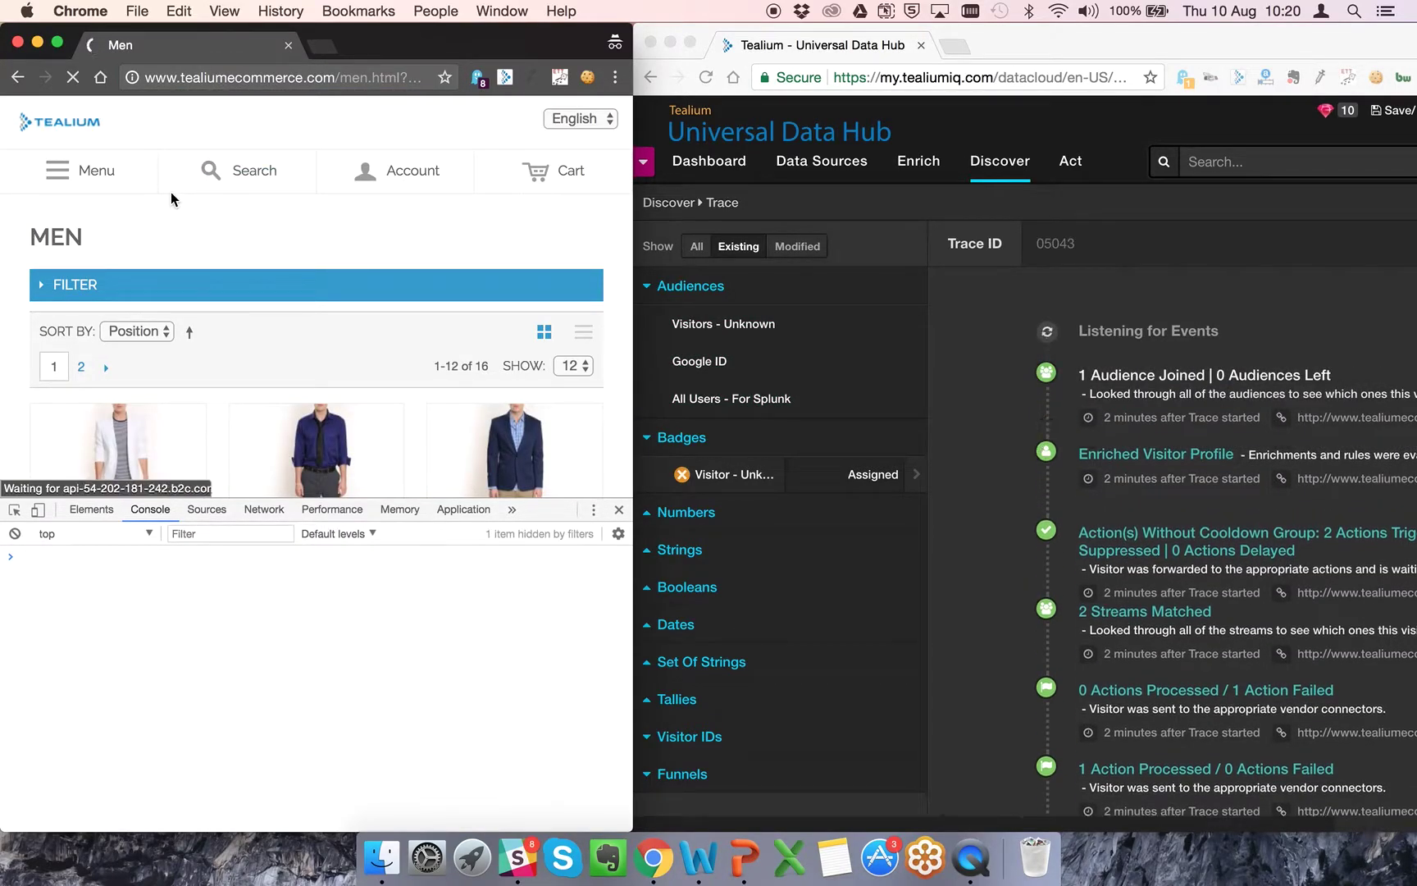
# Go to the View All Women page through the site's Women menu
pyautogui.click(95, 169)
pyautogui.click(96, 231)
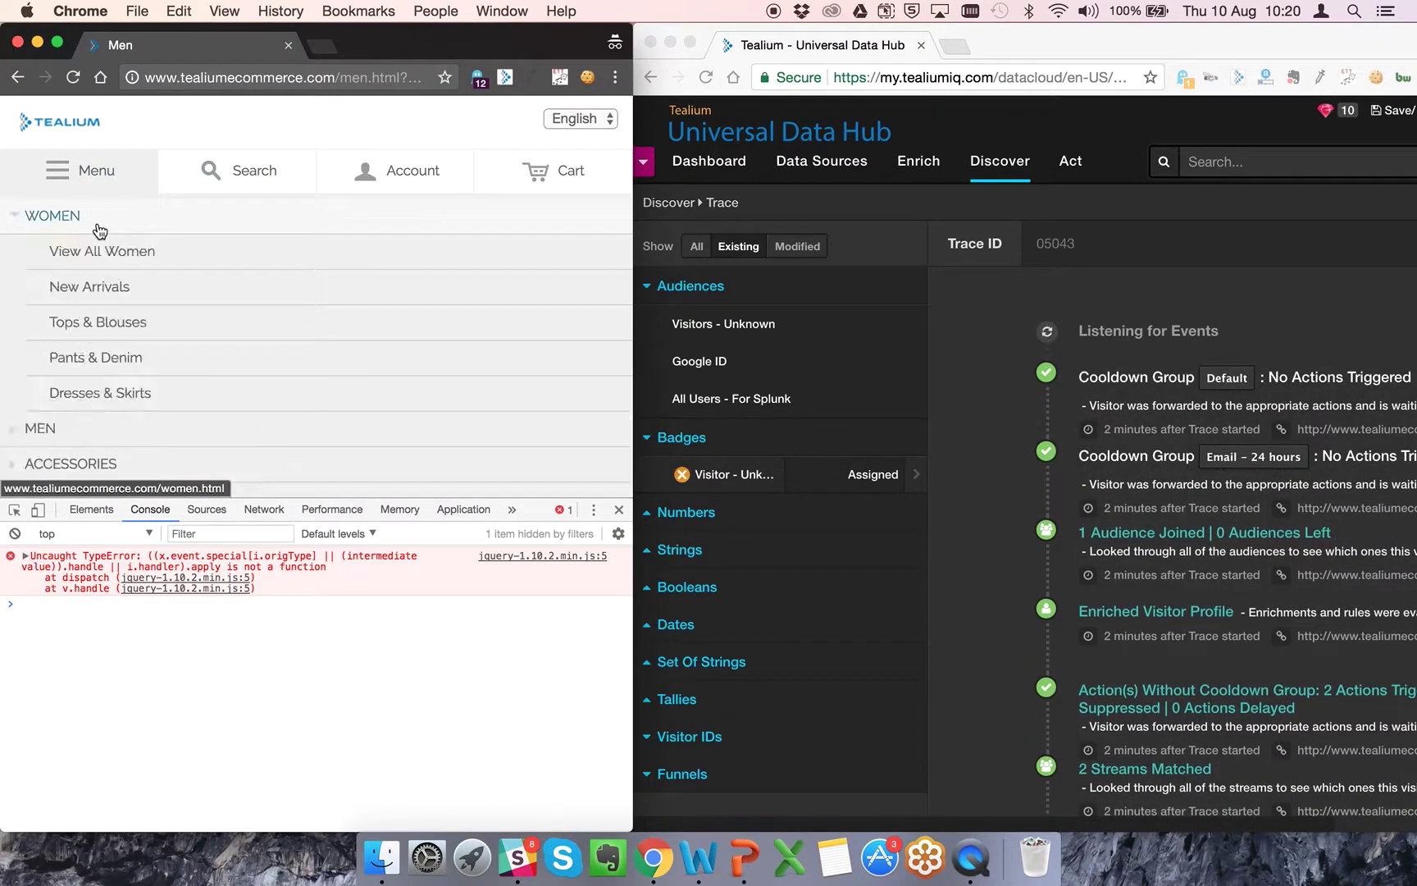
pyautogui.click(87, 268)
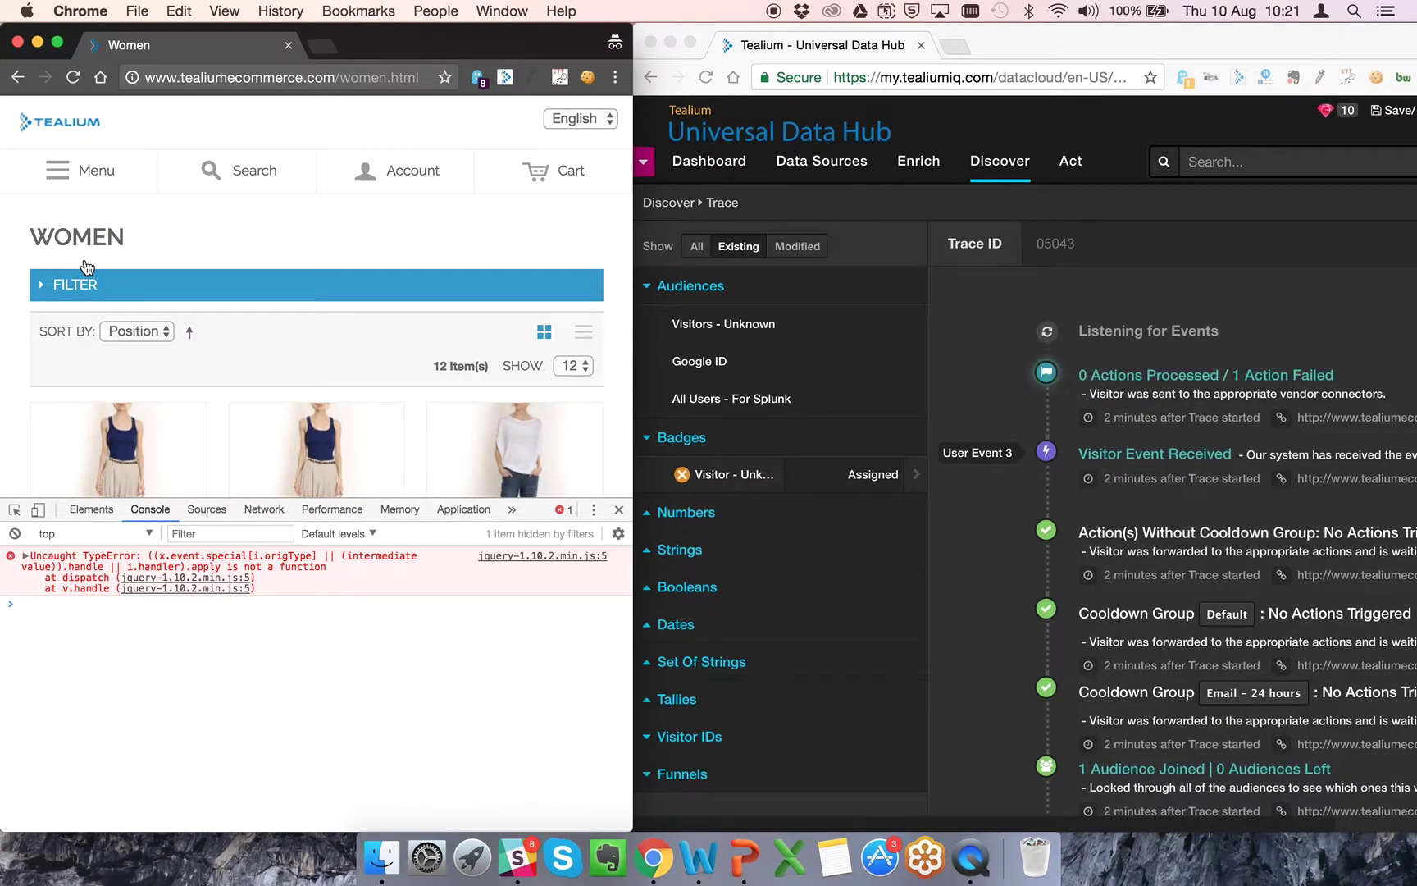
# Run utag.data in the Console to print the Women page's data layer
pyautogui.click(67, 604)
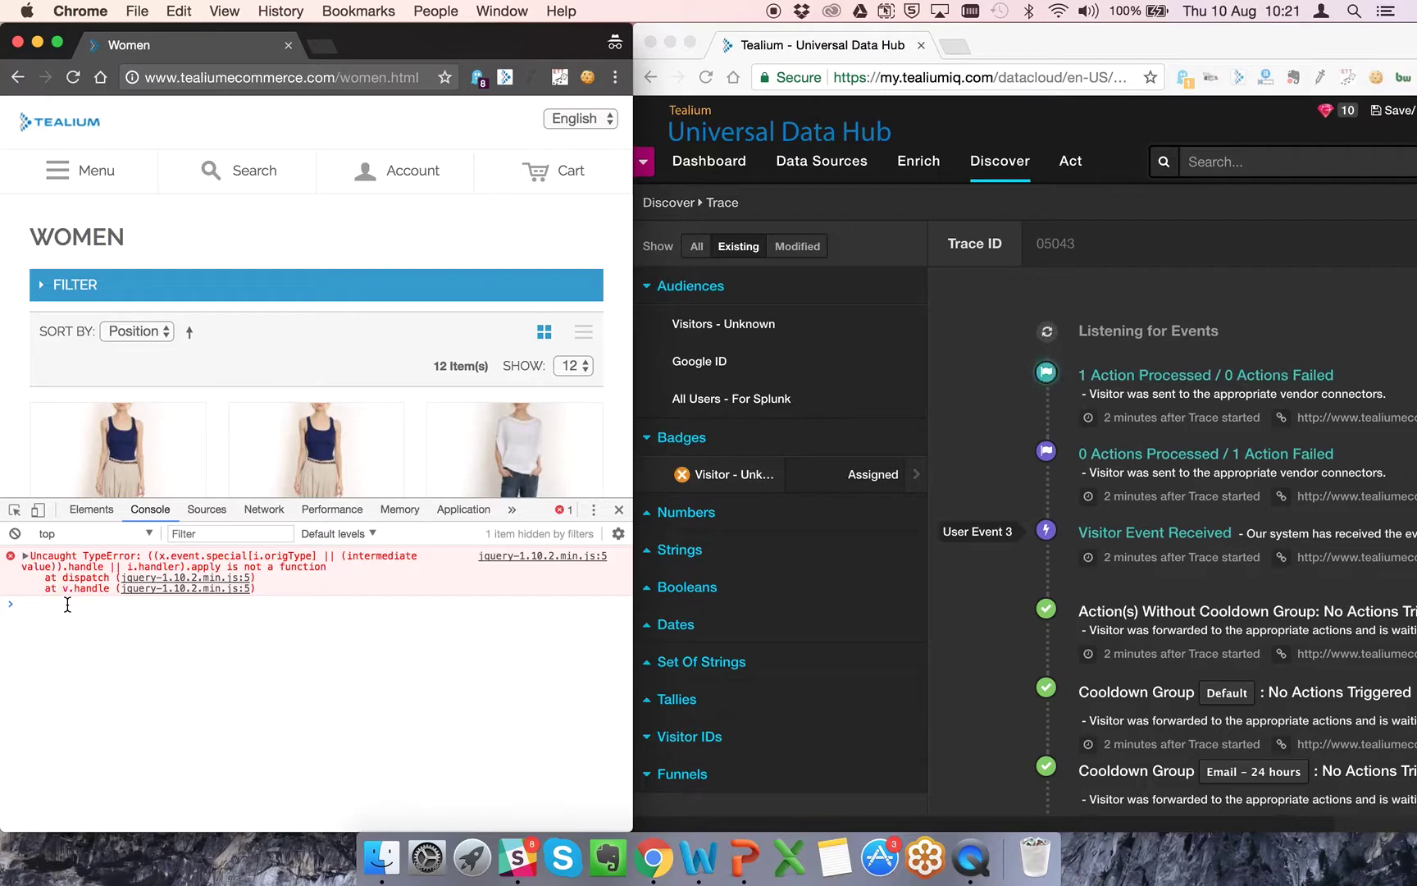
pyautogui.write('utag')
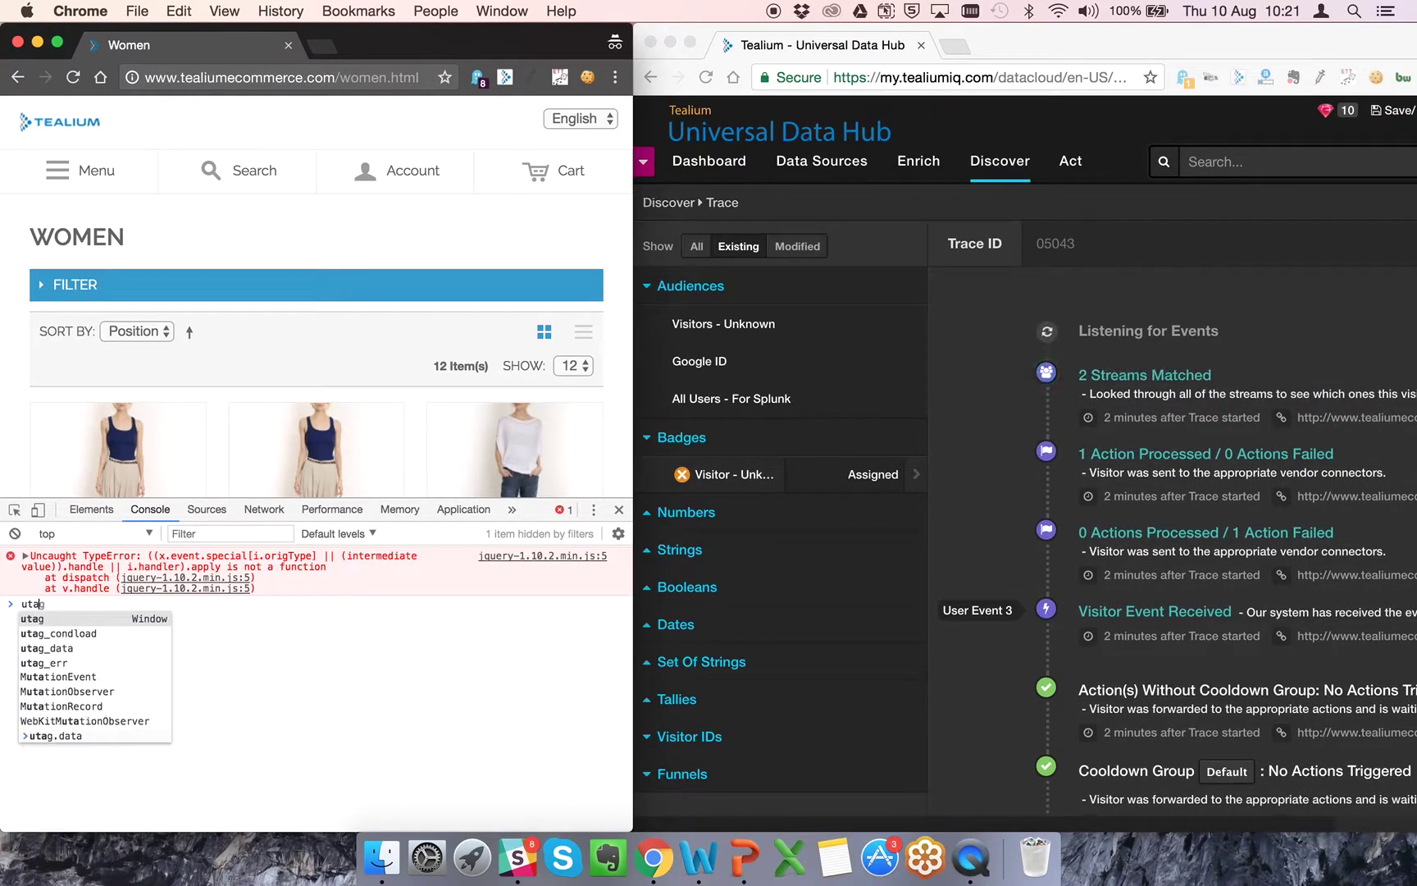
pyautogui.write('.data')
pyautogui.press('Return')
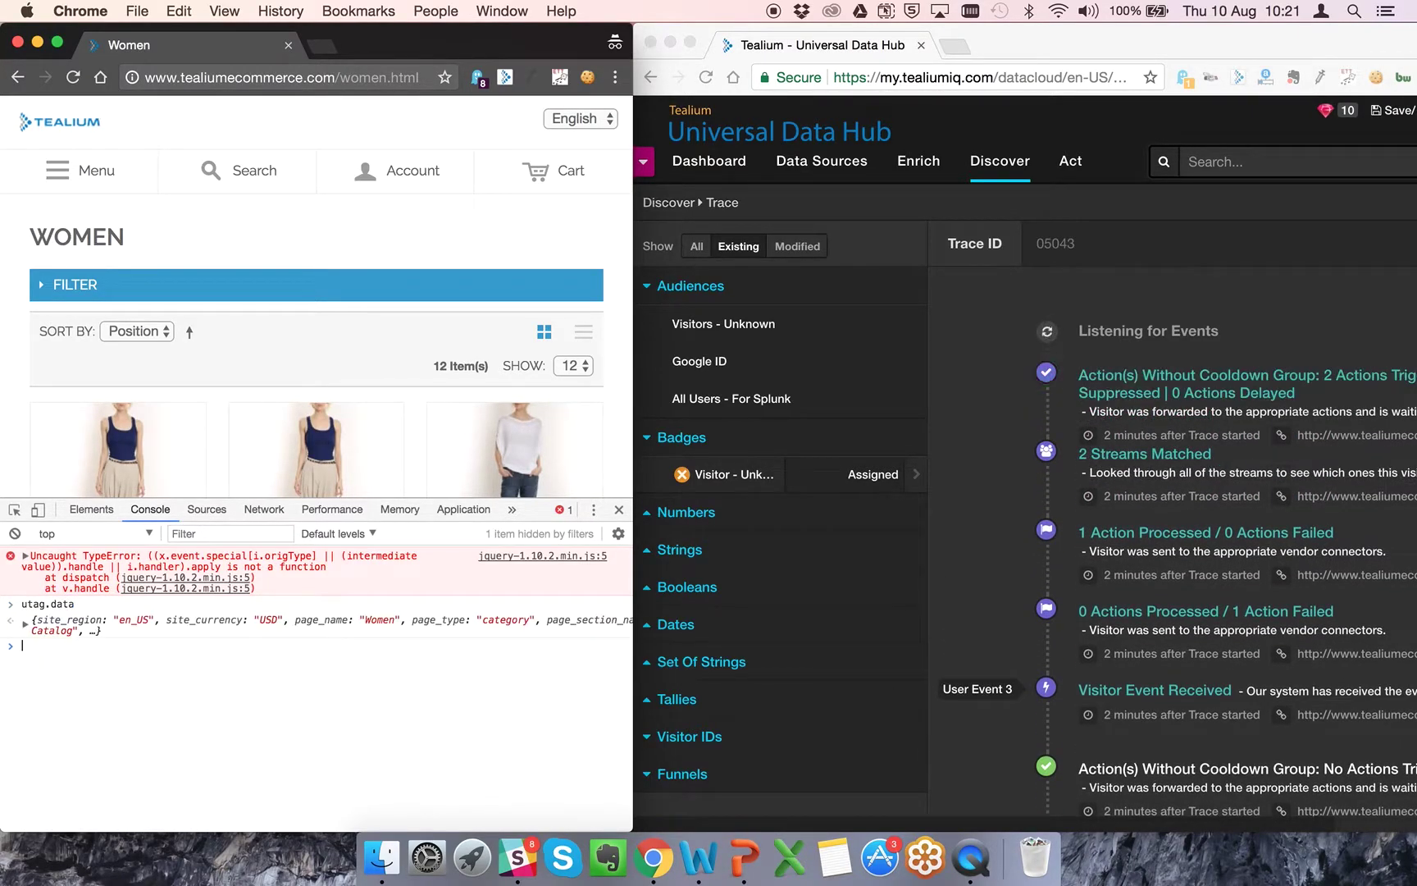
# Expand the printed utag.data and scroll through its va.* attributes, from va.audiences to va.properties
pyautogui.click(26, 623)
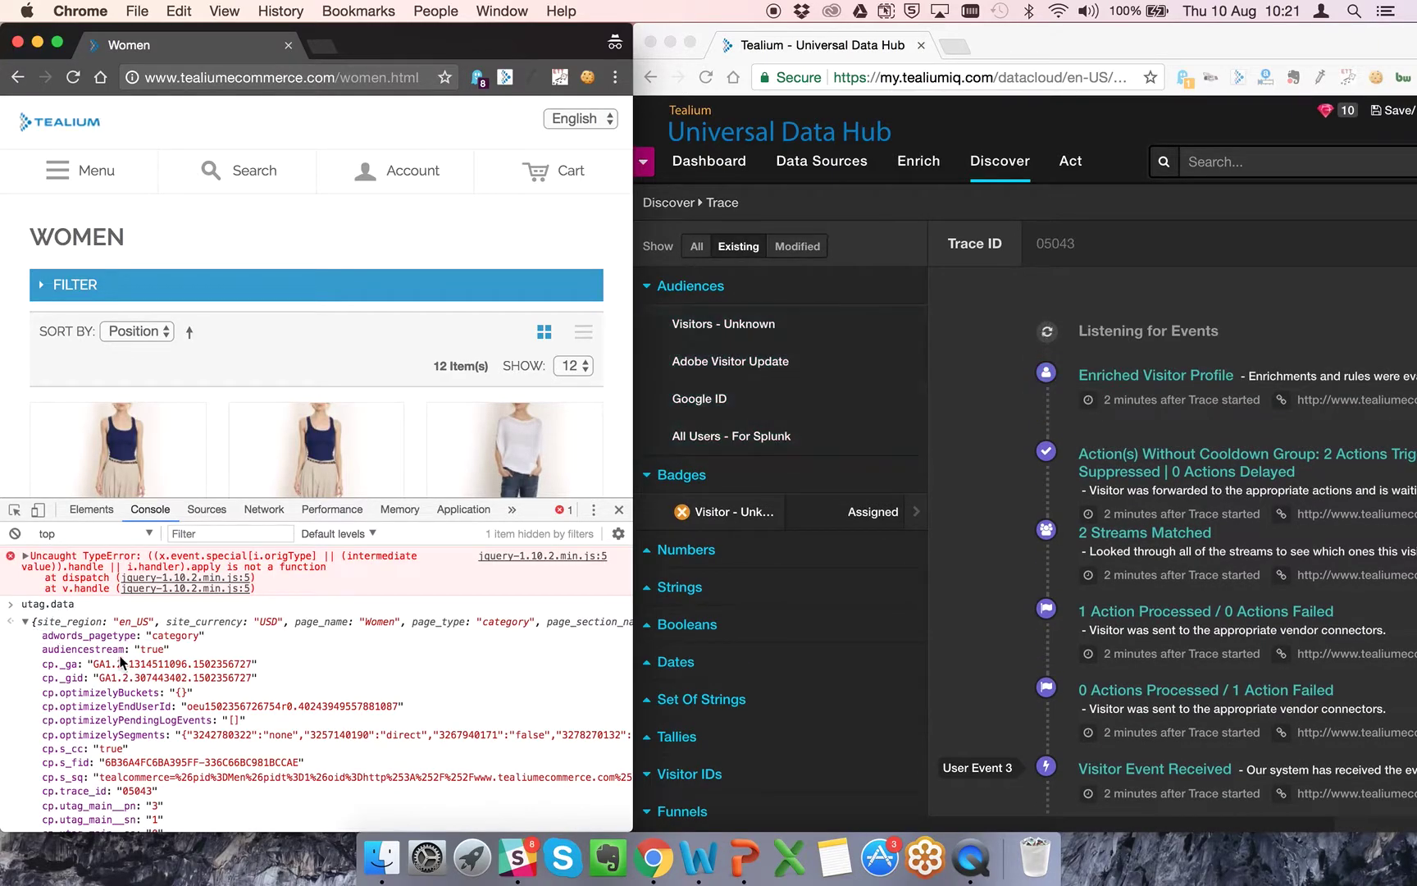
pyautogui.scroll(-5, 152, 679)
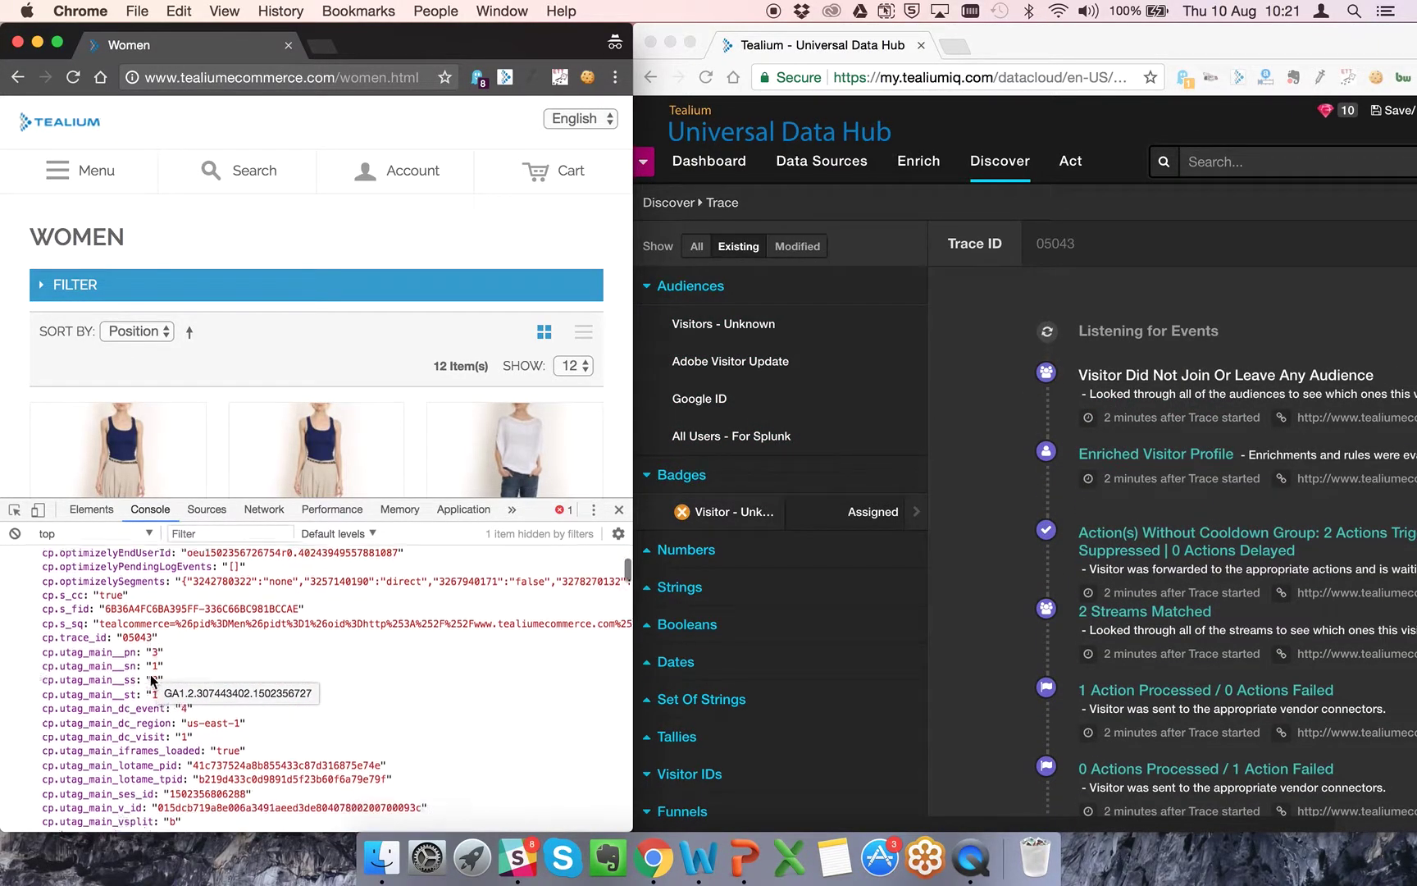
pyautogui.scroll(-5, 151, 679)
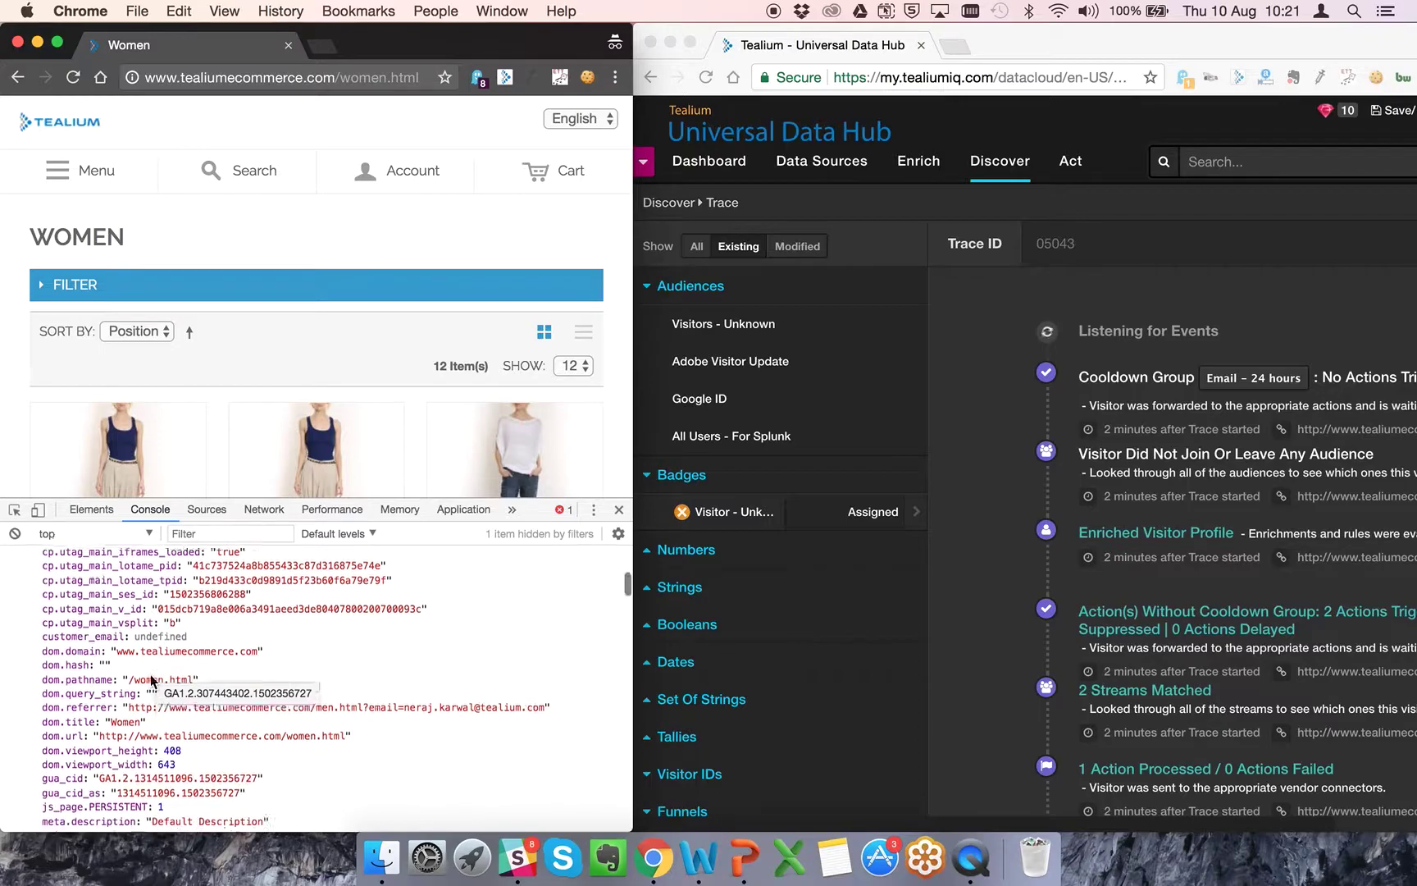
pyautogui.scroll(-6, 152, 679)
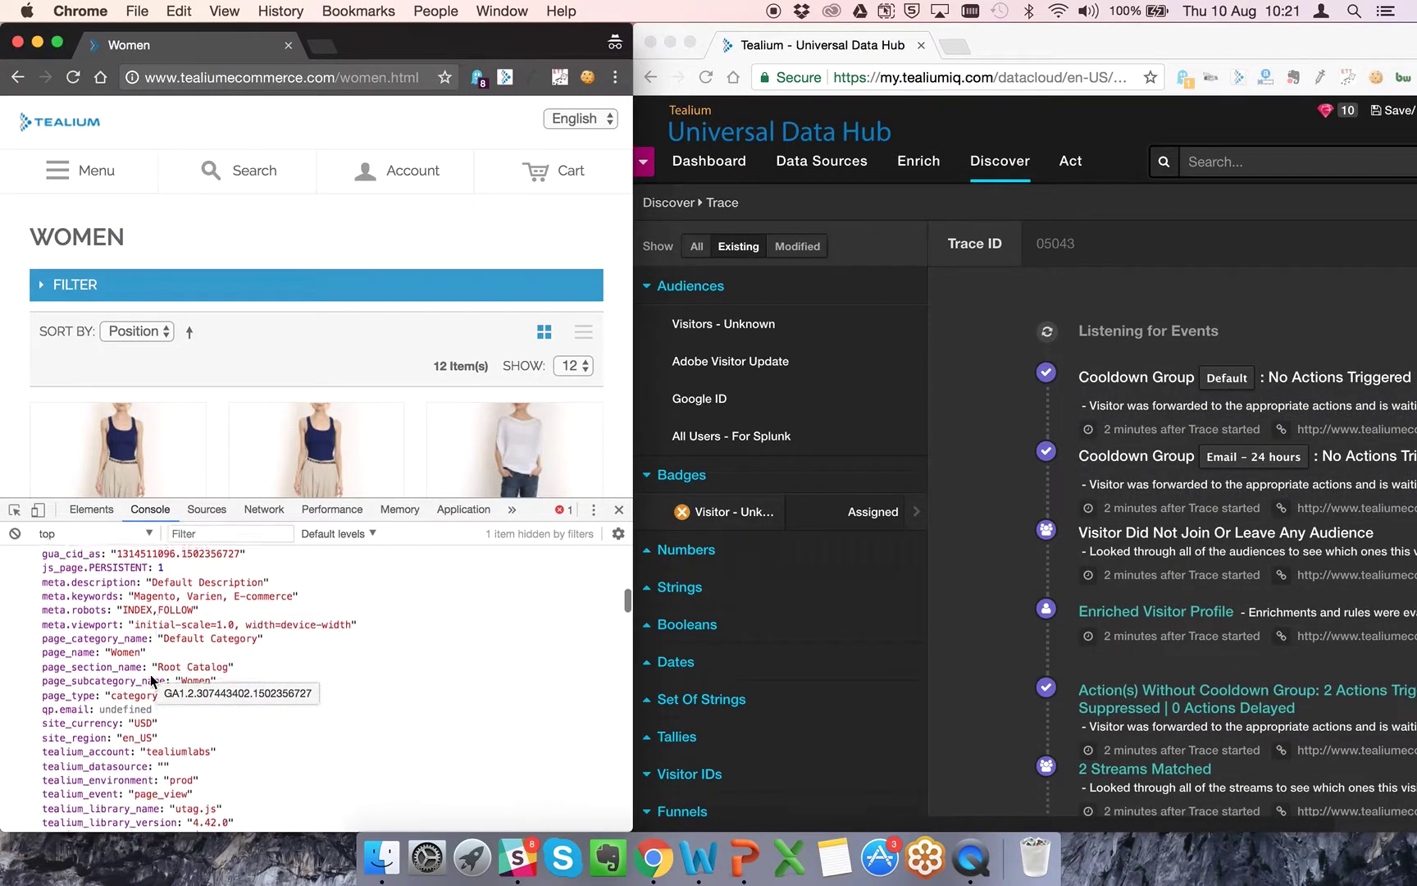
pyautogui.scroll(-6, 152, 679)
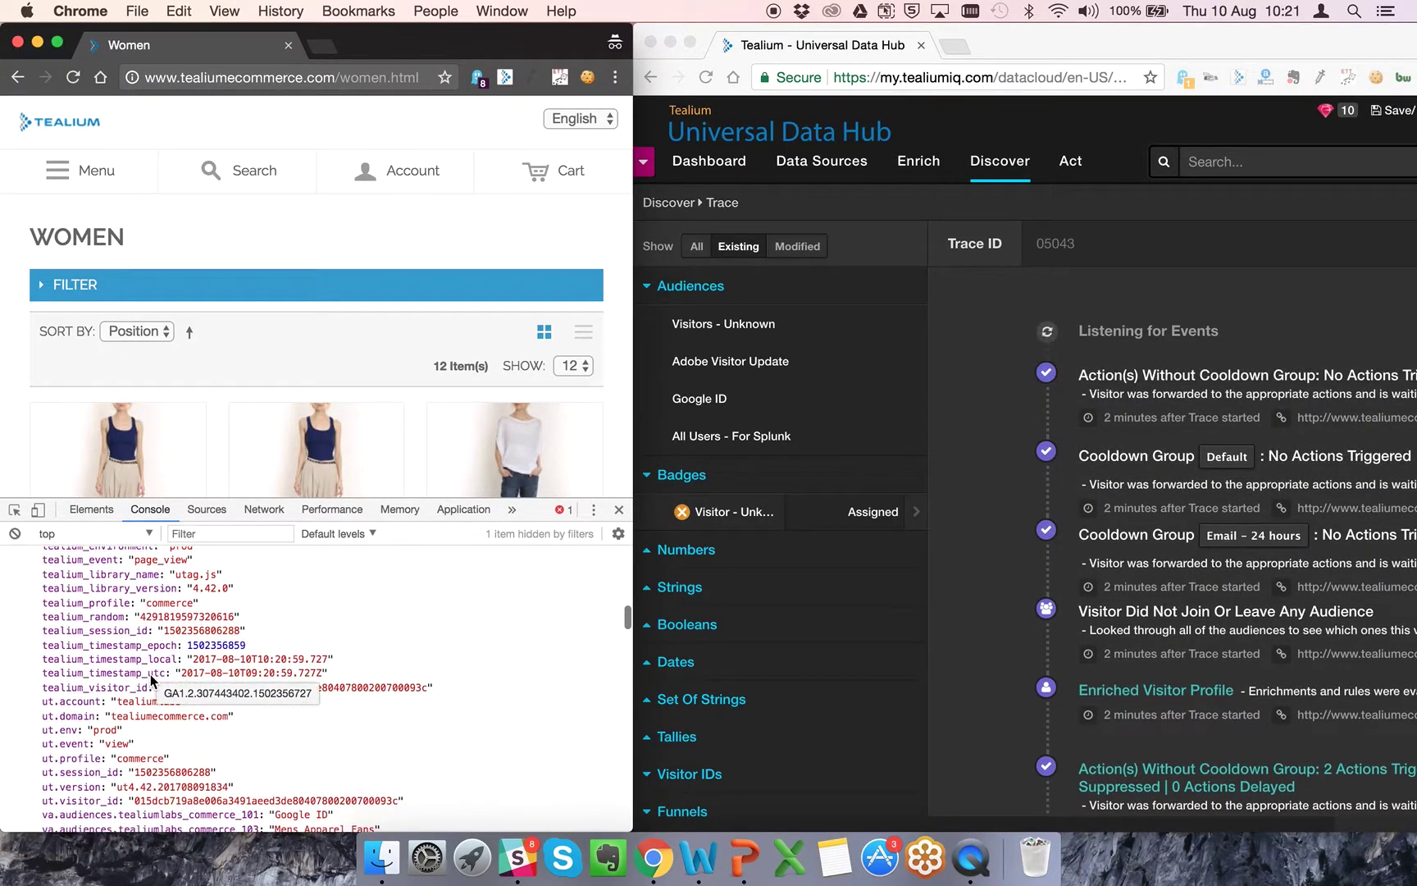
pyautogui.scroll(-4, 151, 679)
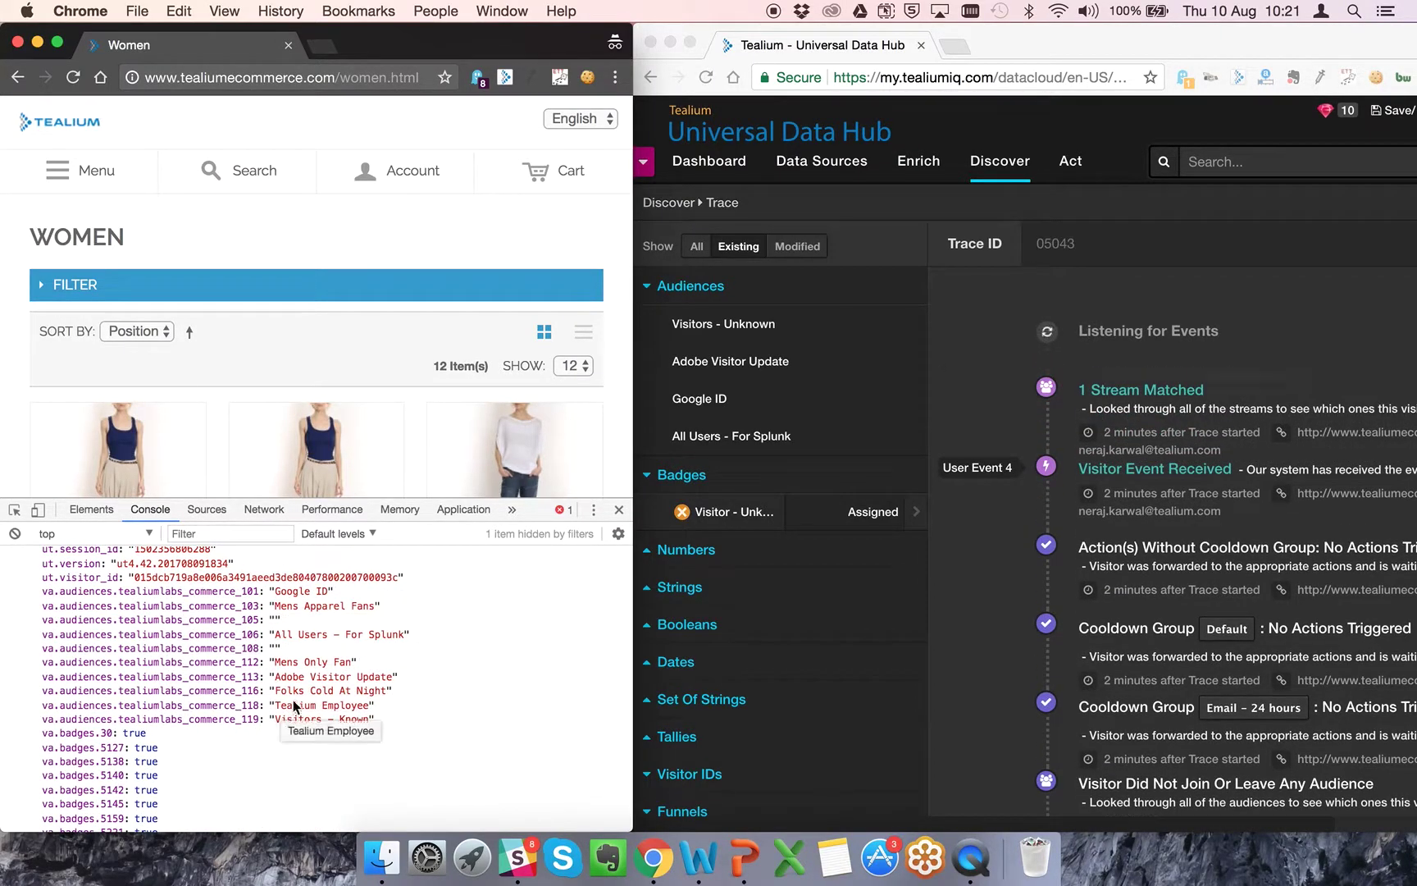
pyautogui.scroll(-4, 298, 700)
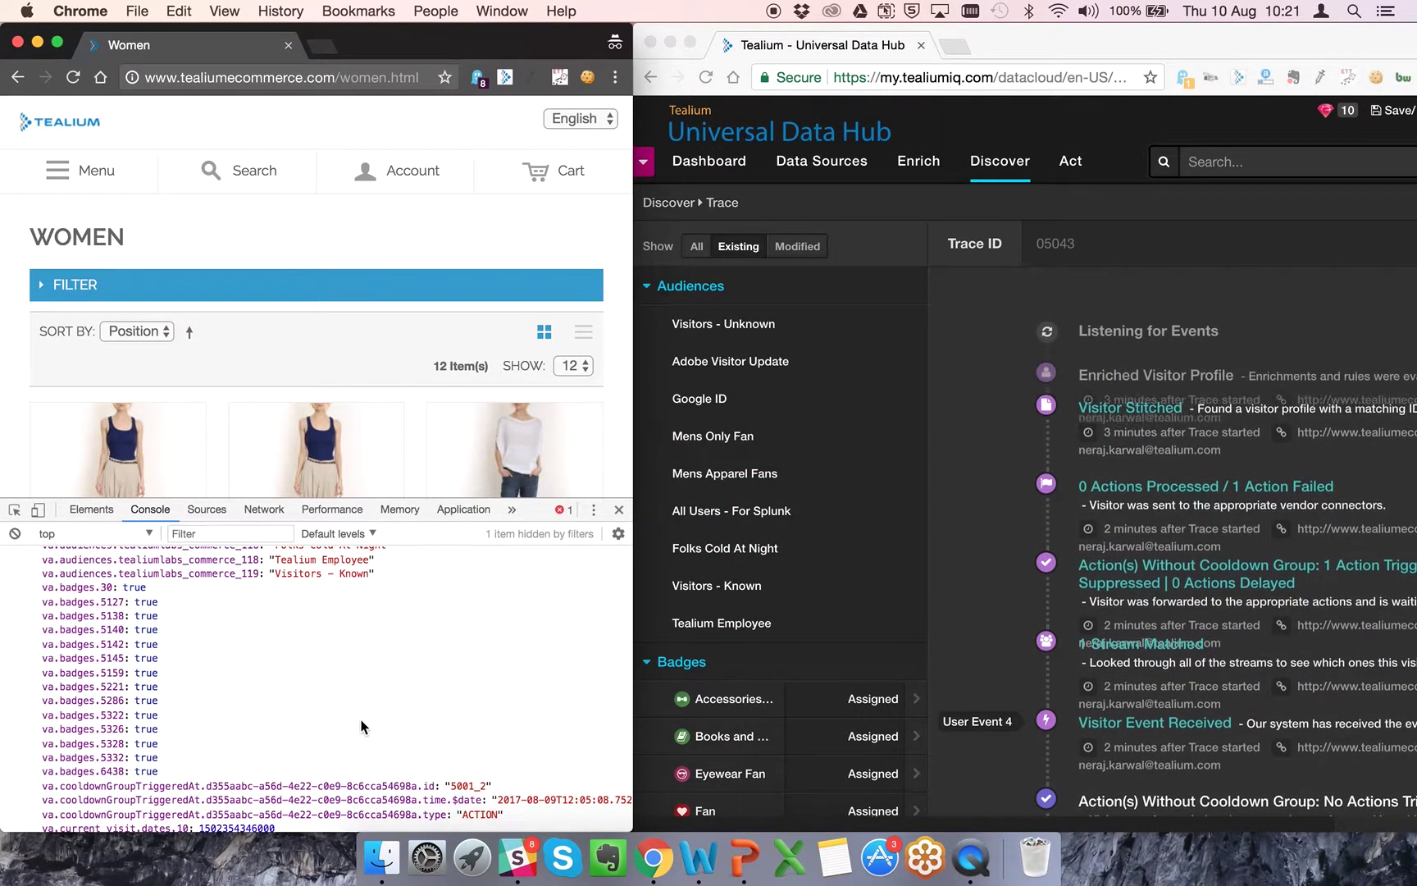
pyautogui.scroll(-5, 363, 726)
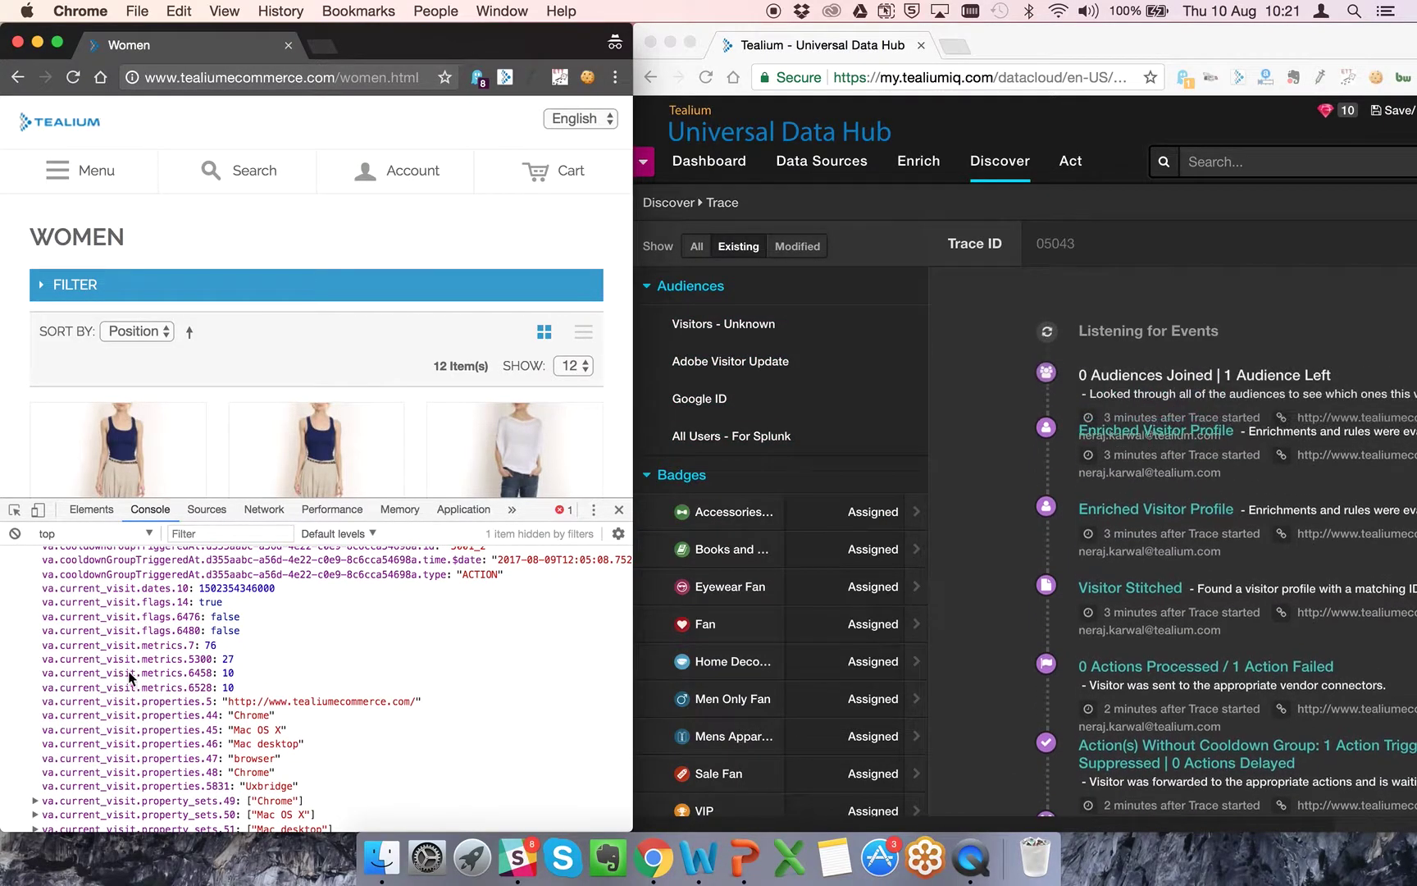
pyautogui.scroll(-4, 209, 765)
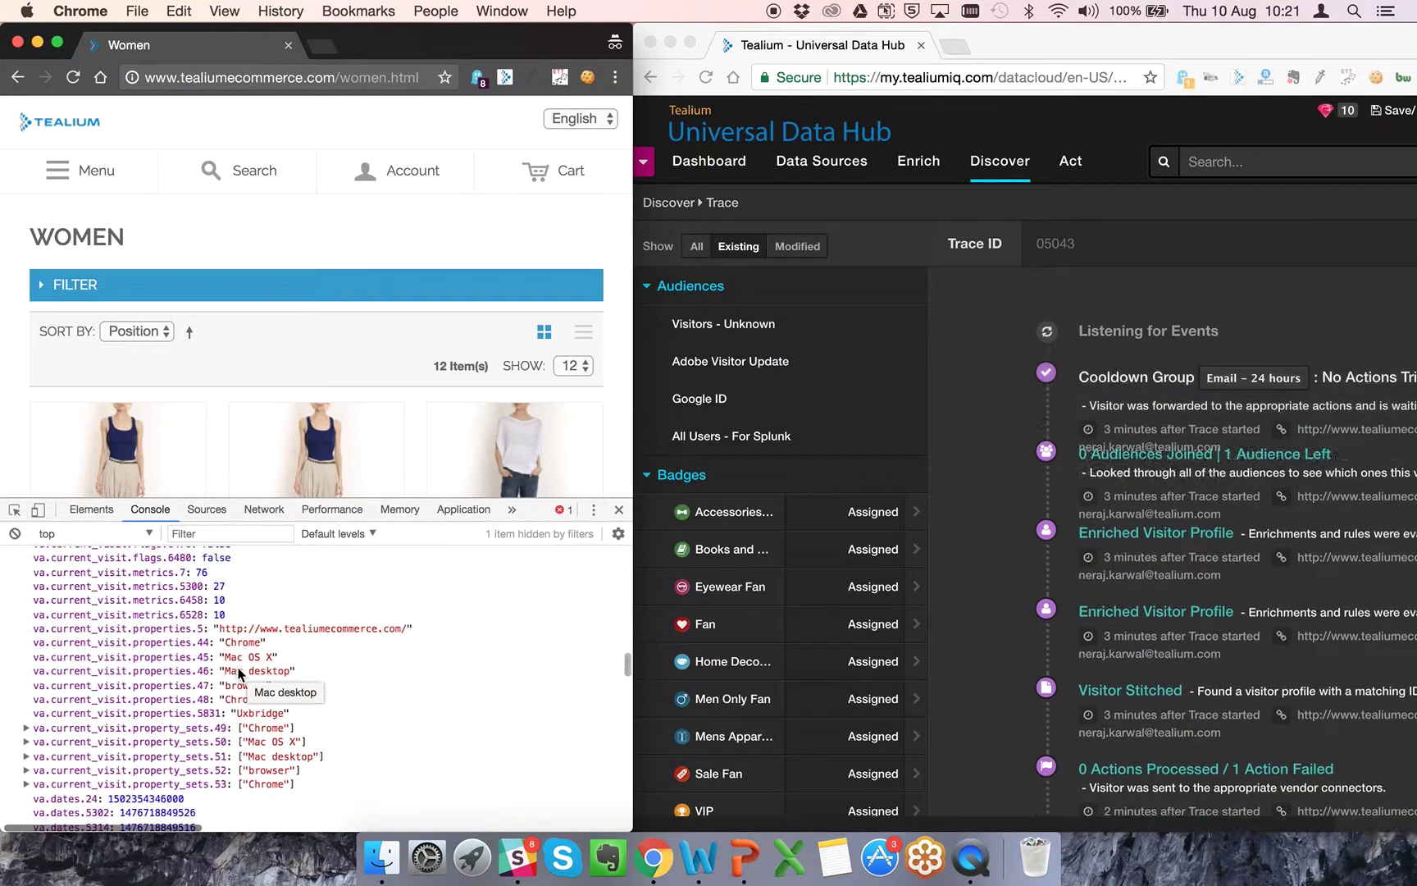
pyautogui.scroll(-7, 239, 672)
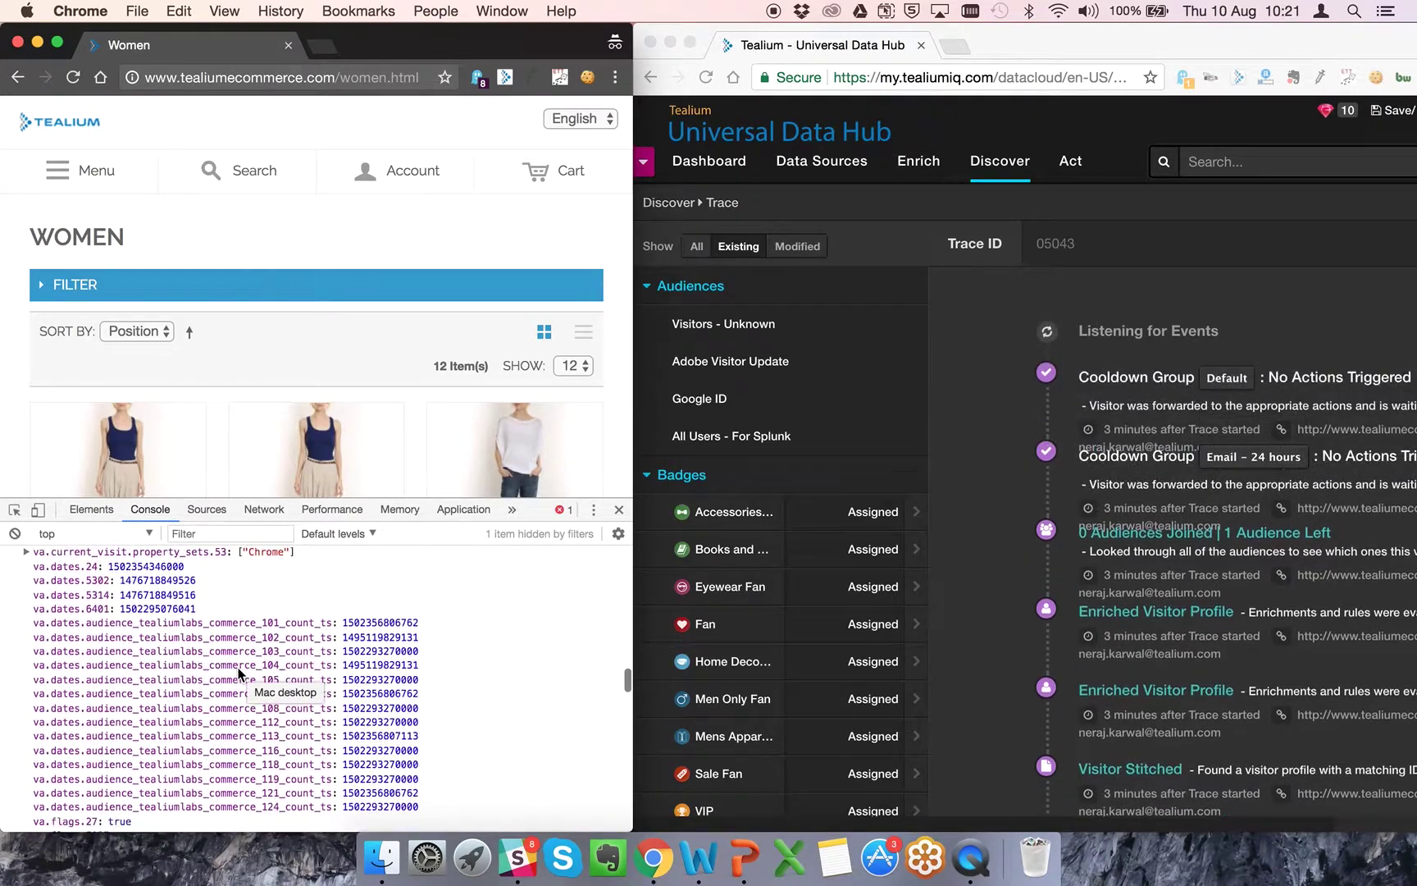
pyautogui.scroll(-10, 238, 673)
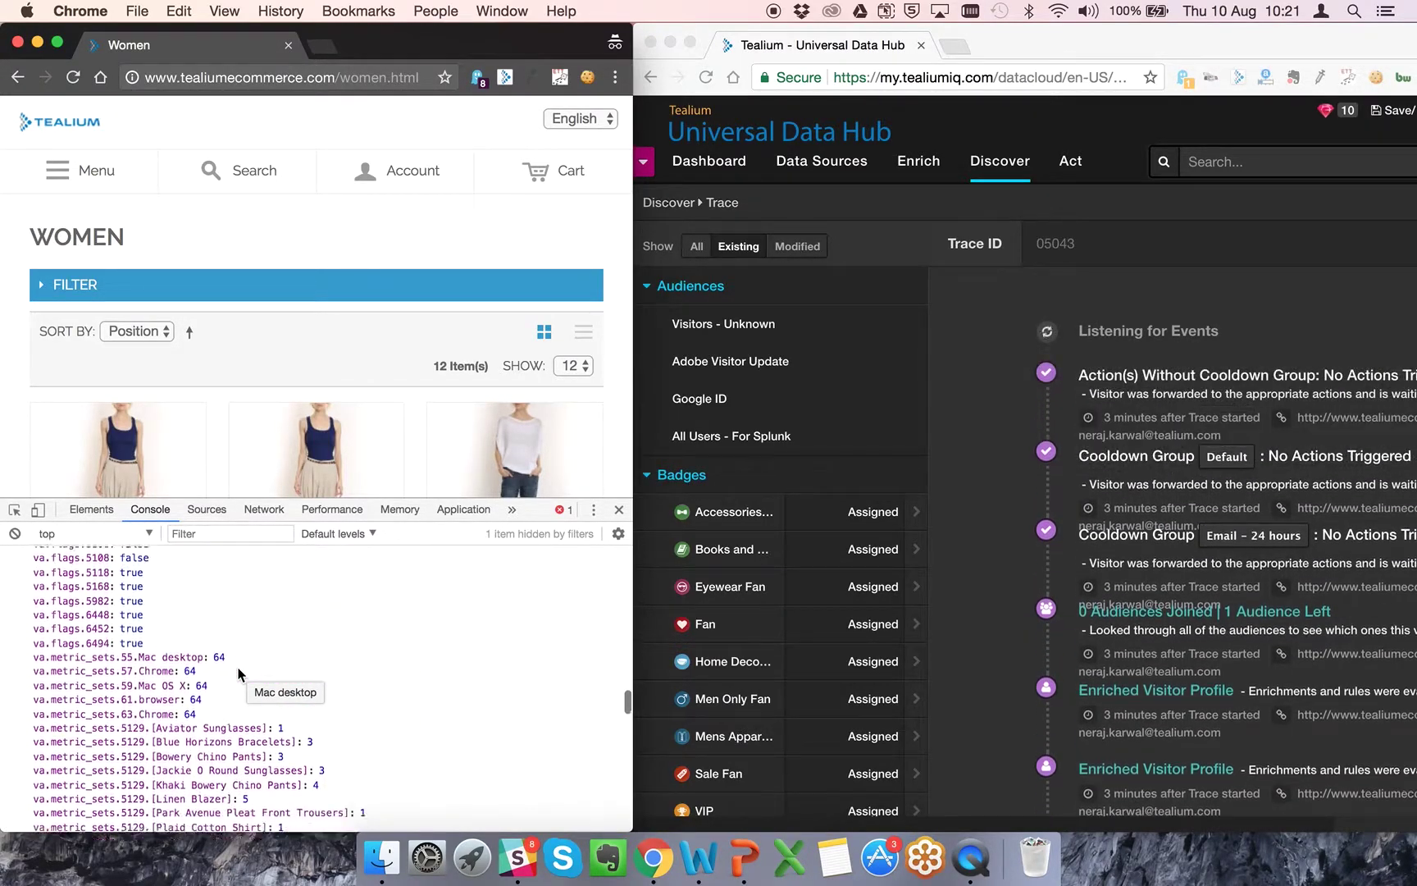
pyautogui.scroll(-1, 240, 674)
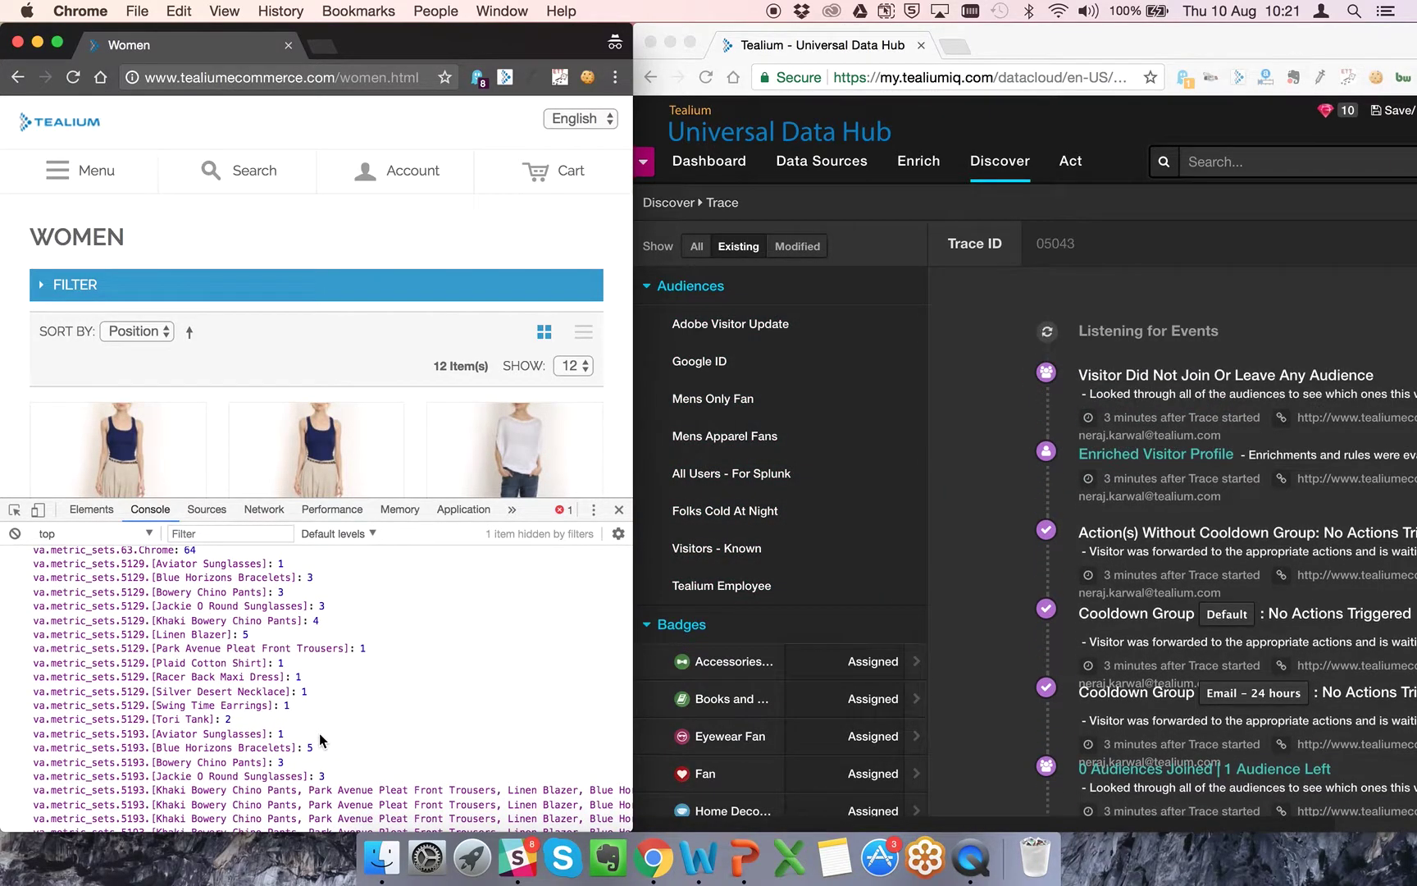
pyautogui.scroll(-15, 320, 739)
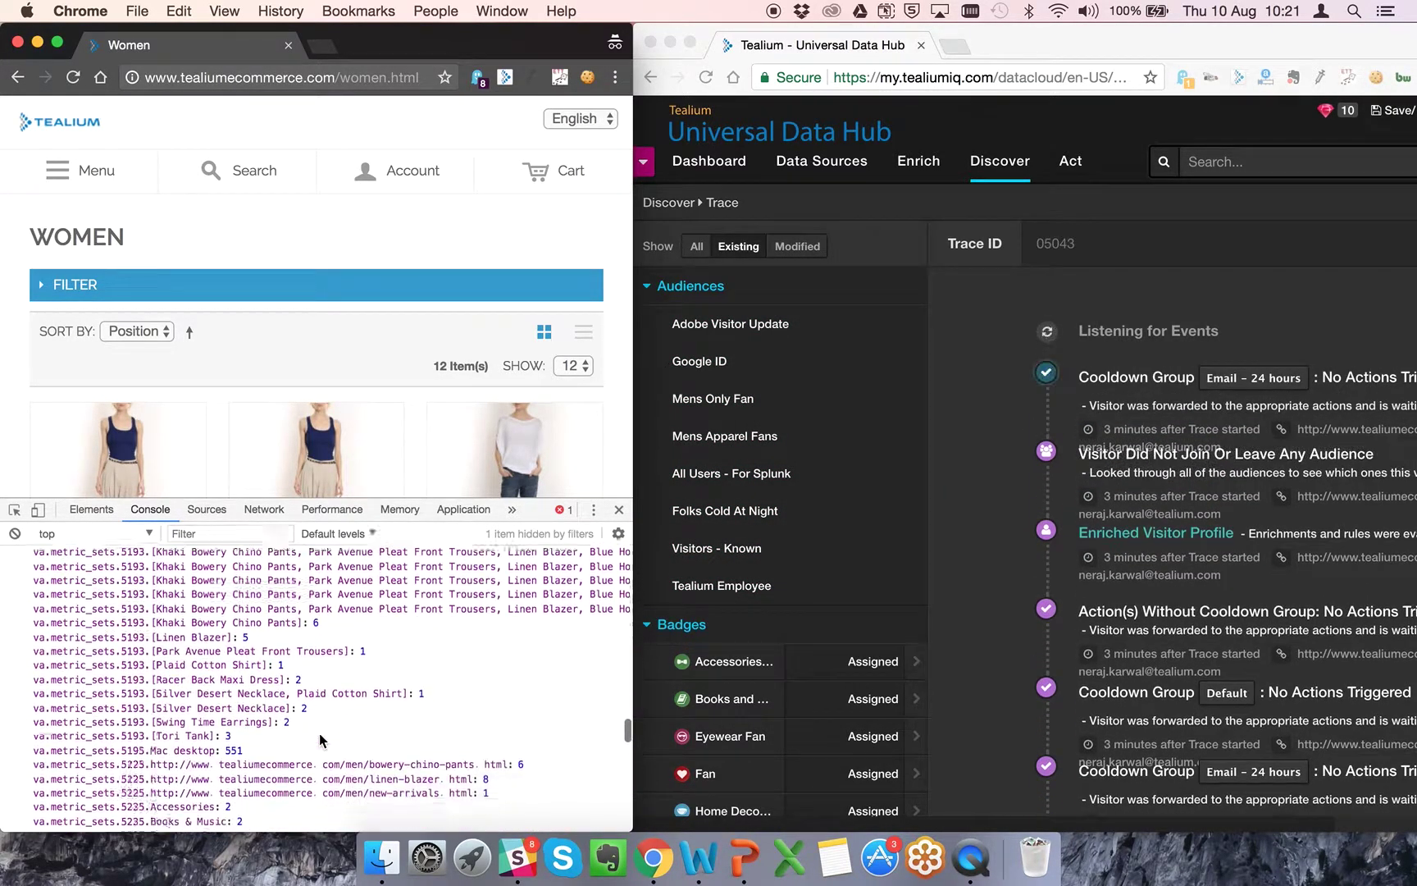
pyautogui.scroll(-10, 319, 733)
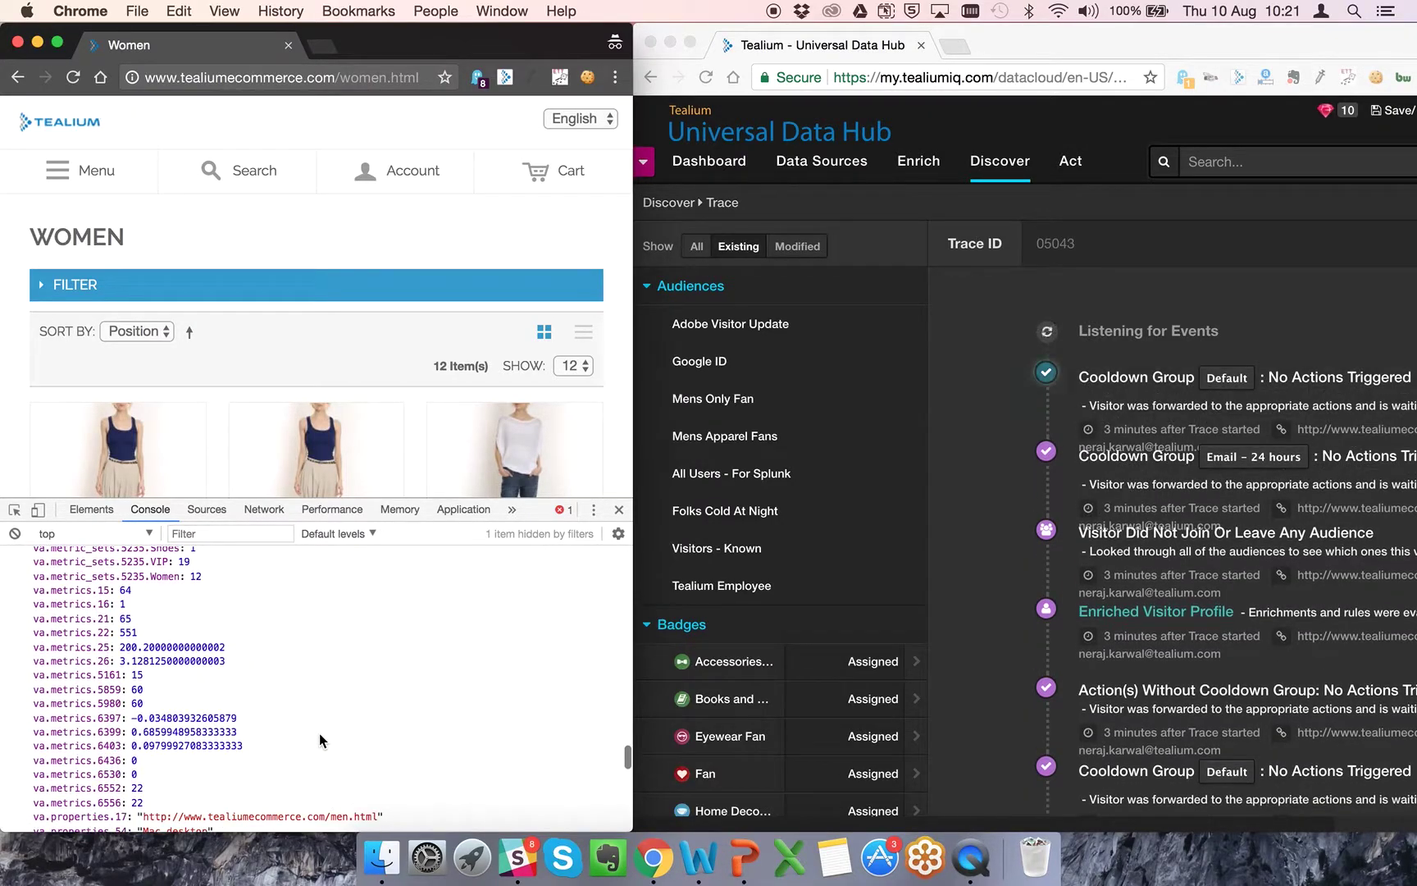
pyautogui.scroll(-5, 320, 724)
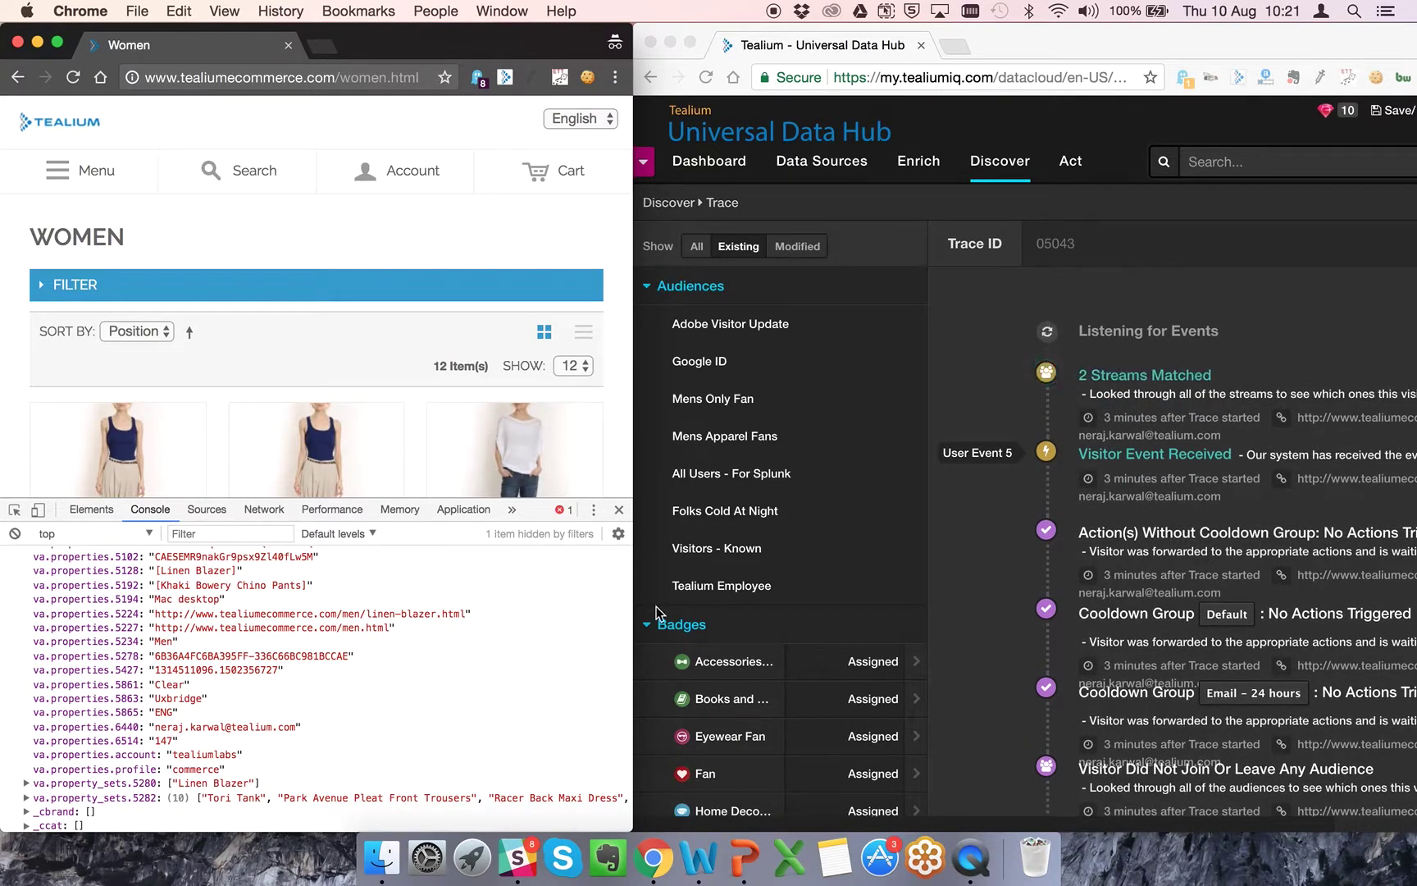
# Scroll the trace profile to Visitor IDs, reveal the full Email value, then continue to Funnels
pyautogui.scroll(-3, 863, 556)
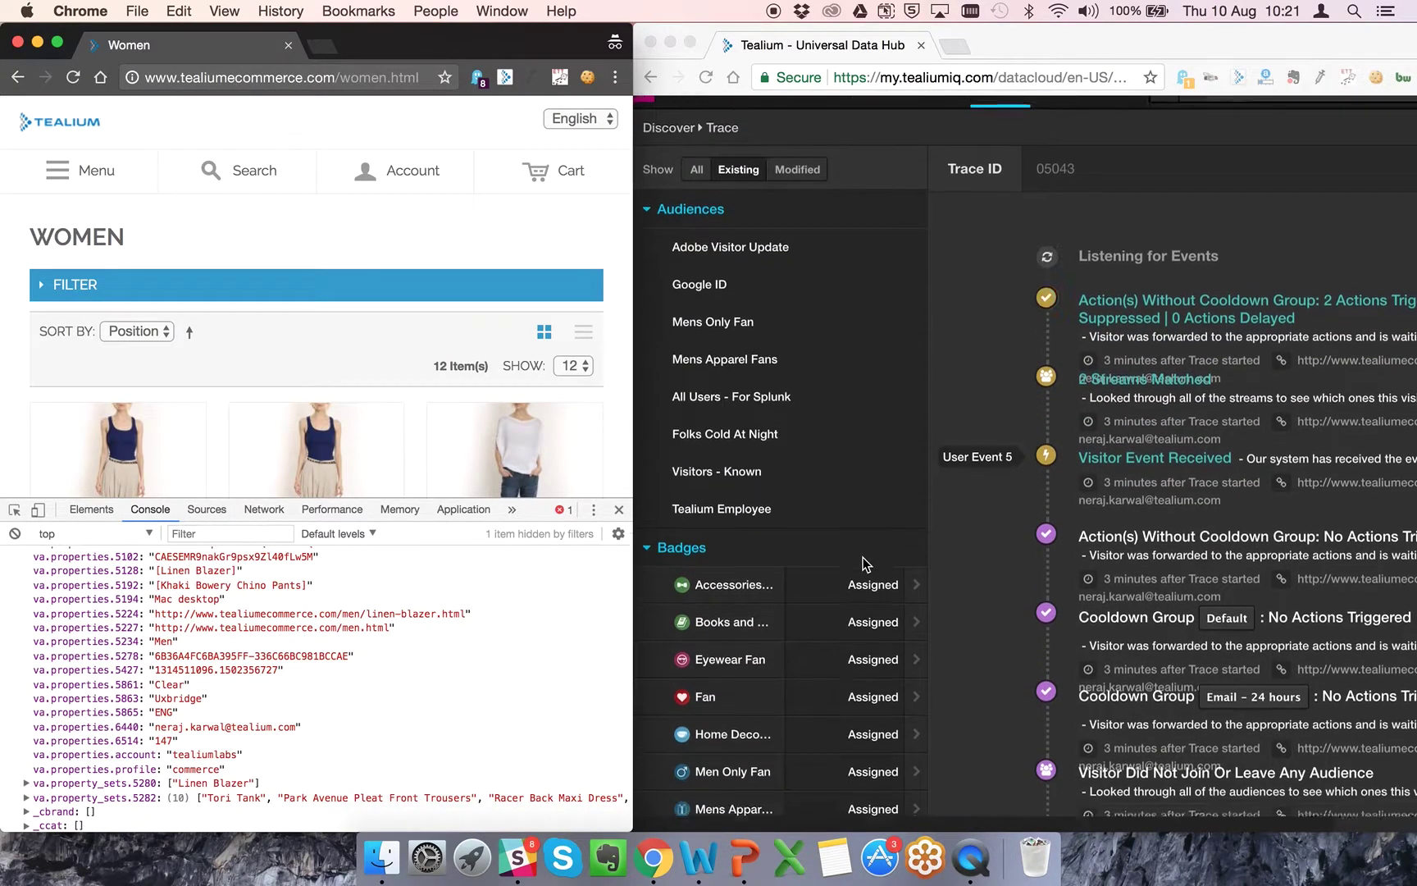
pyautogui.scroll(-2, 863, 562)
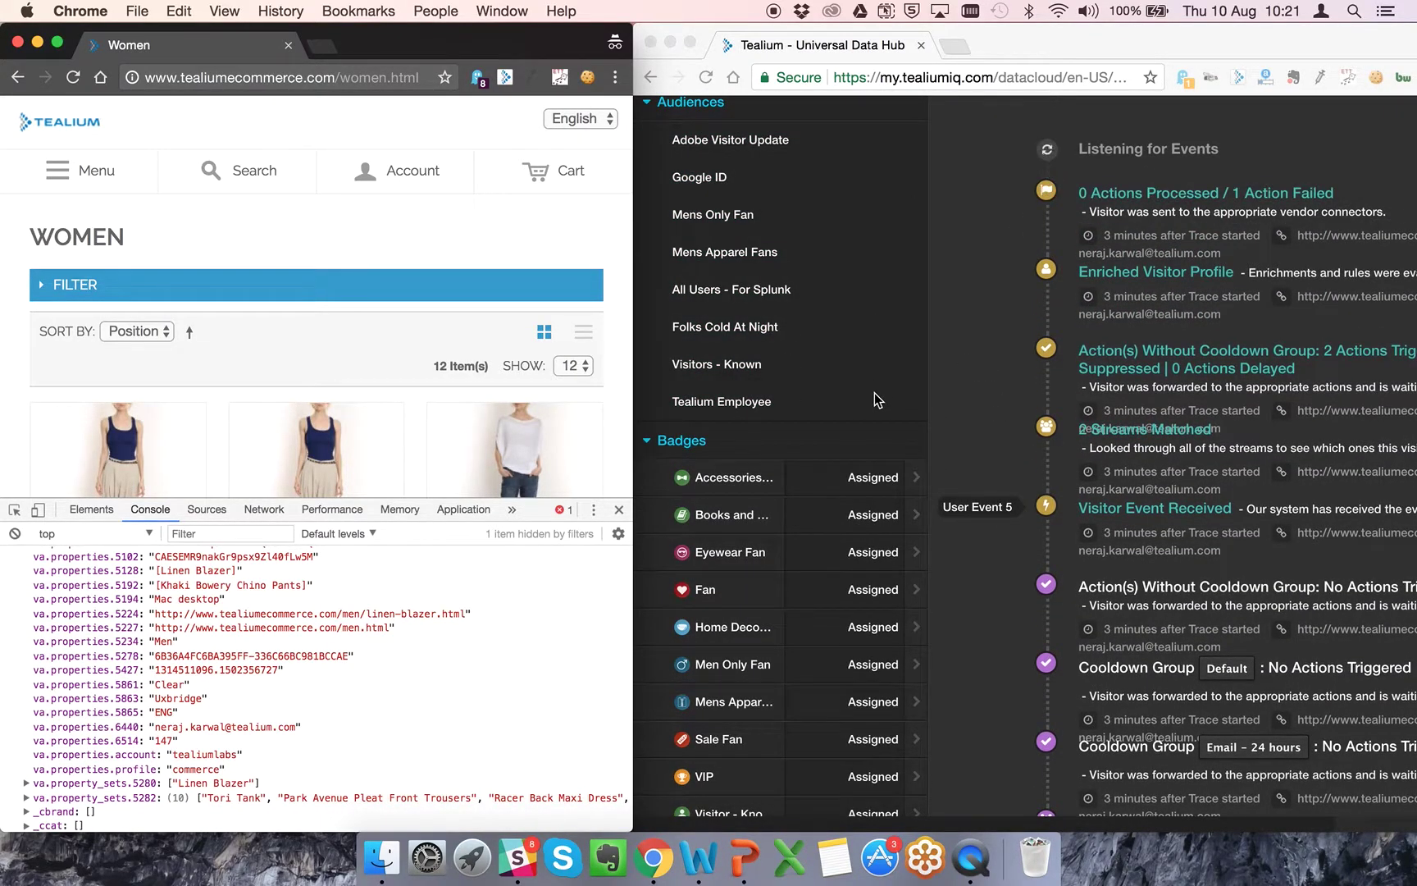
pyautogui.scroll(-1, 816, 513)
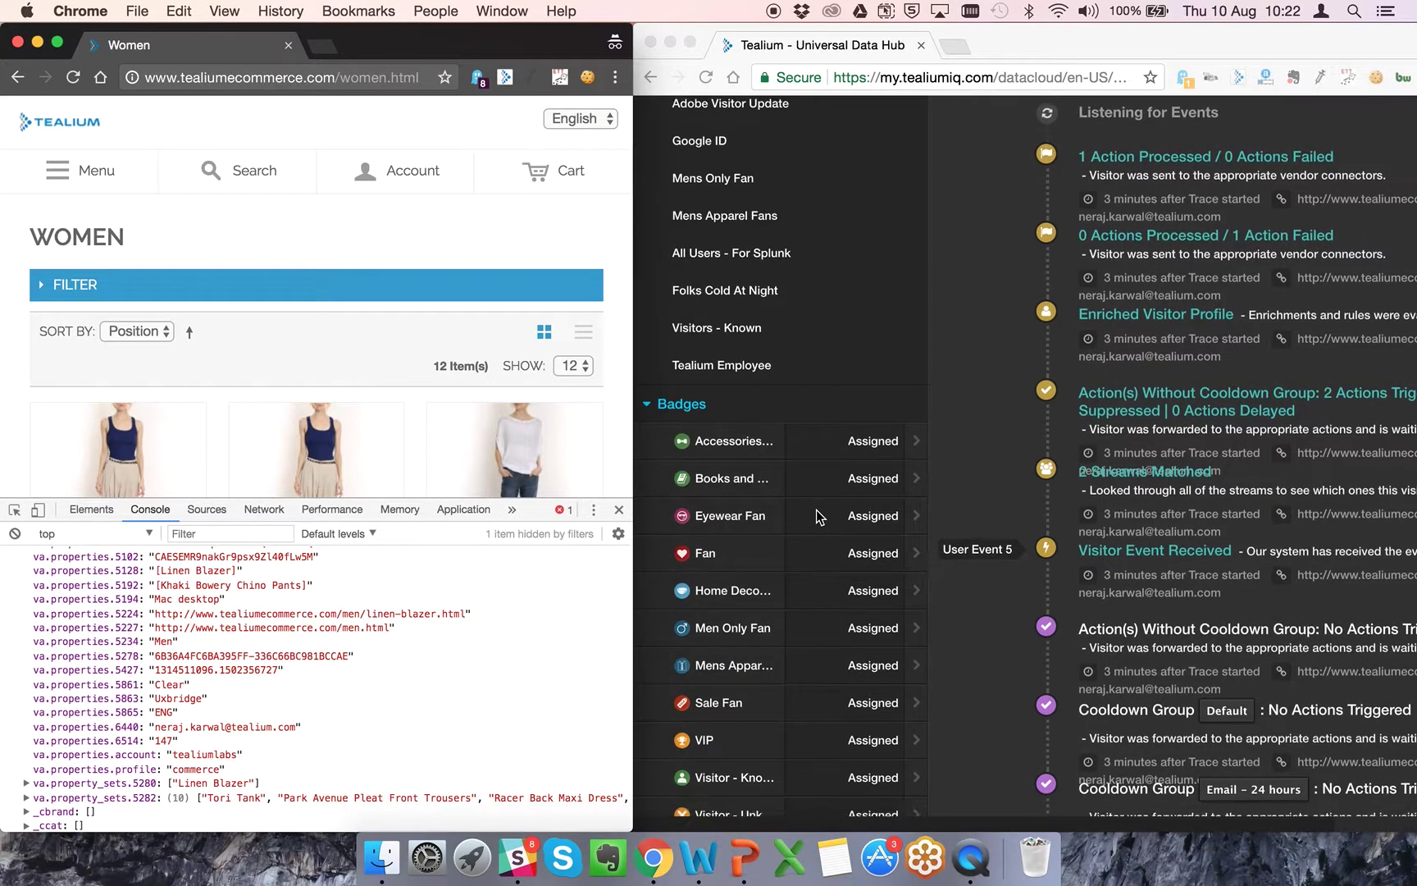
pyautogui.scroll(-7, 816, 515)
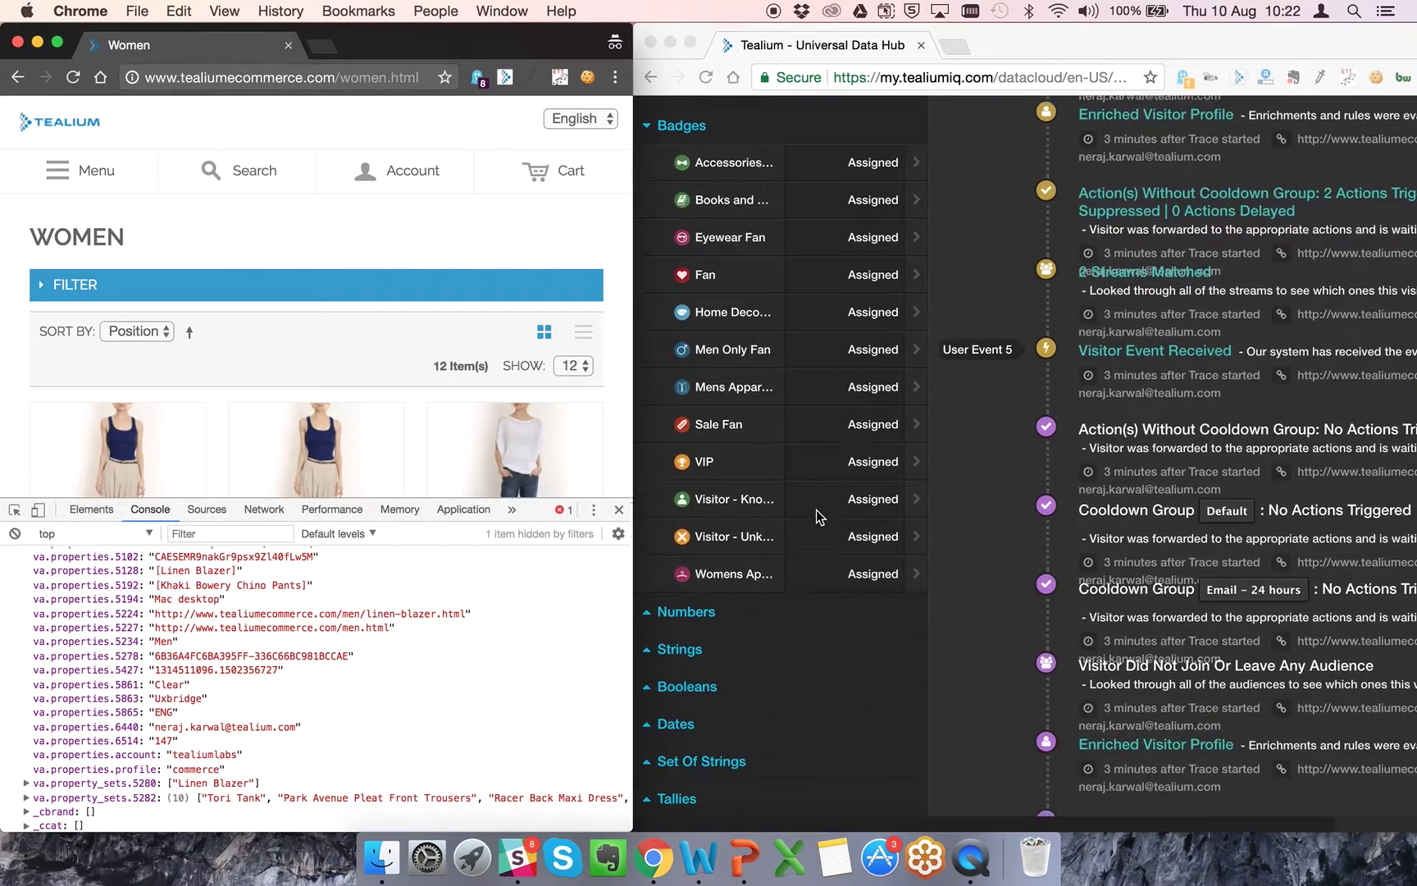
pyautogui.scroll(-8, 817, 516)
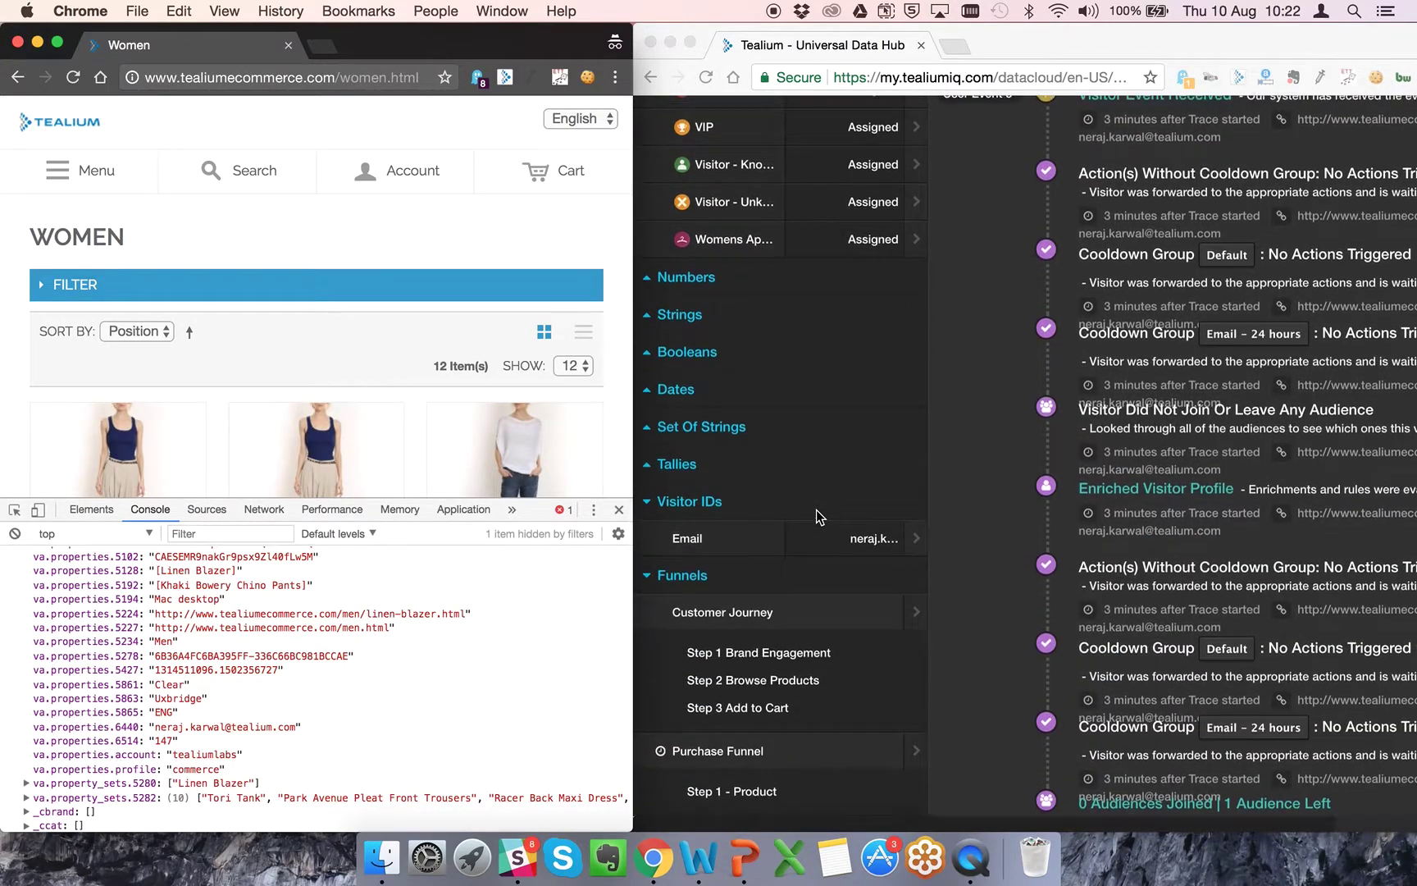
pyautogui.click(875, 542)
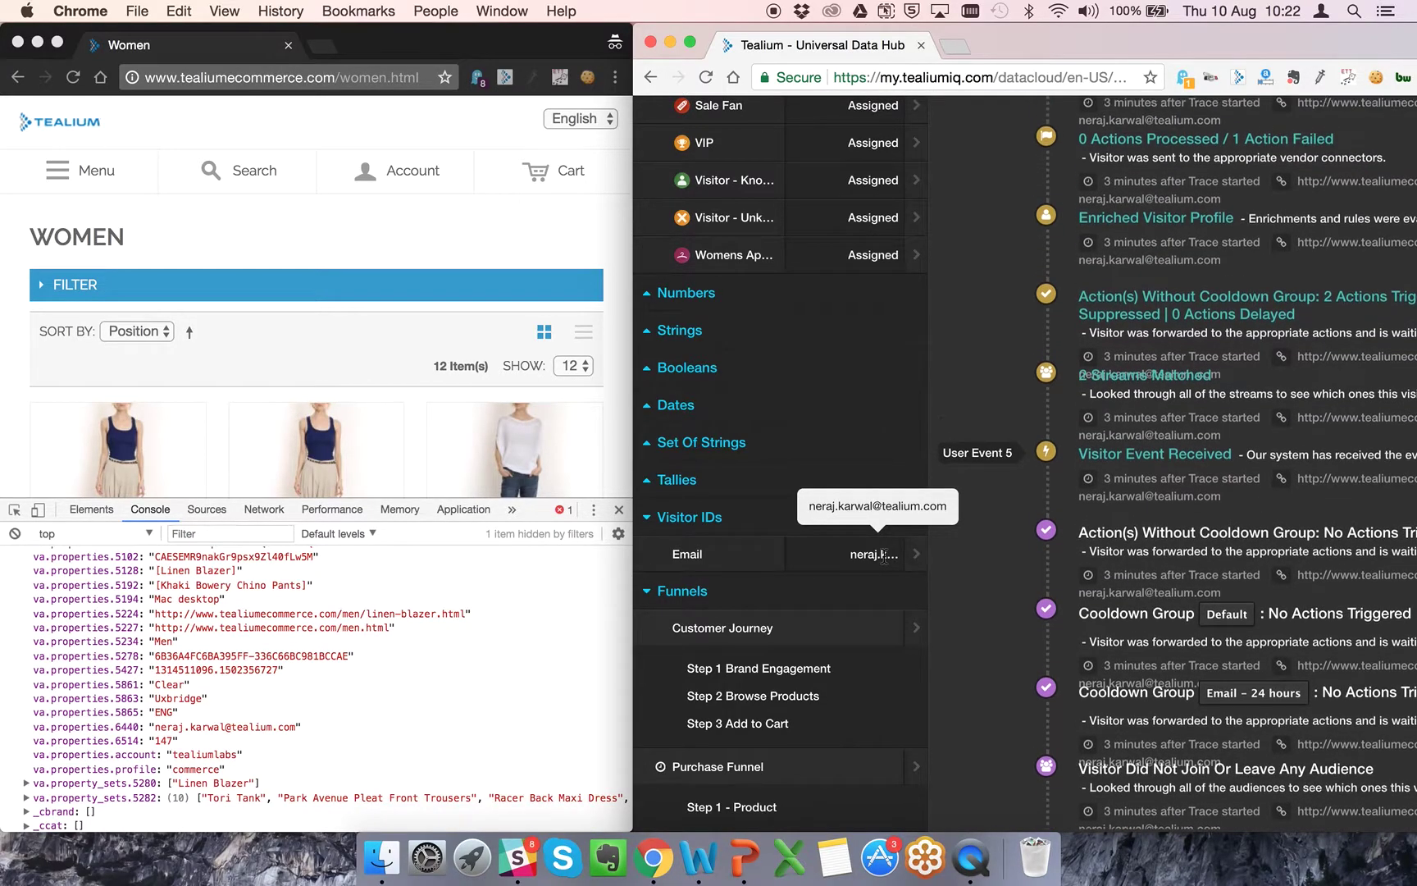
pyautogui.scroll(-1, 642, 587)
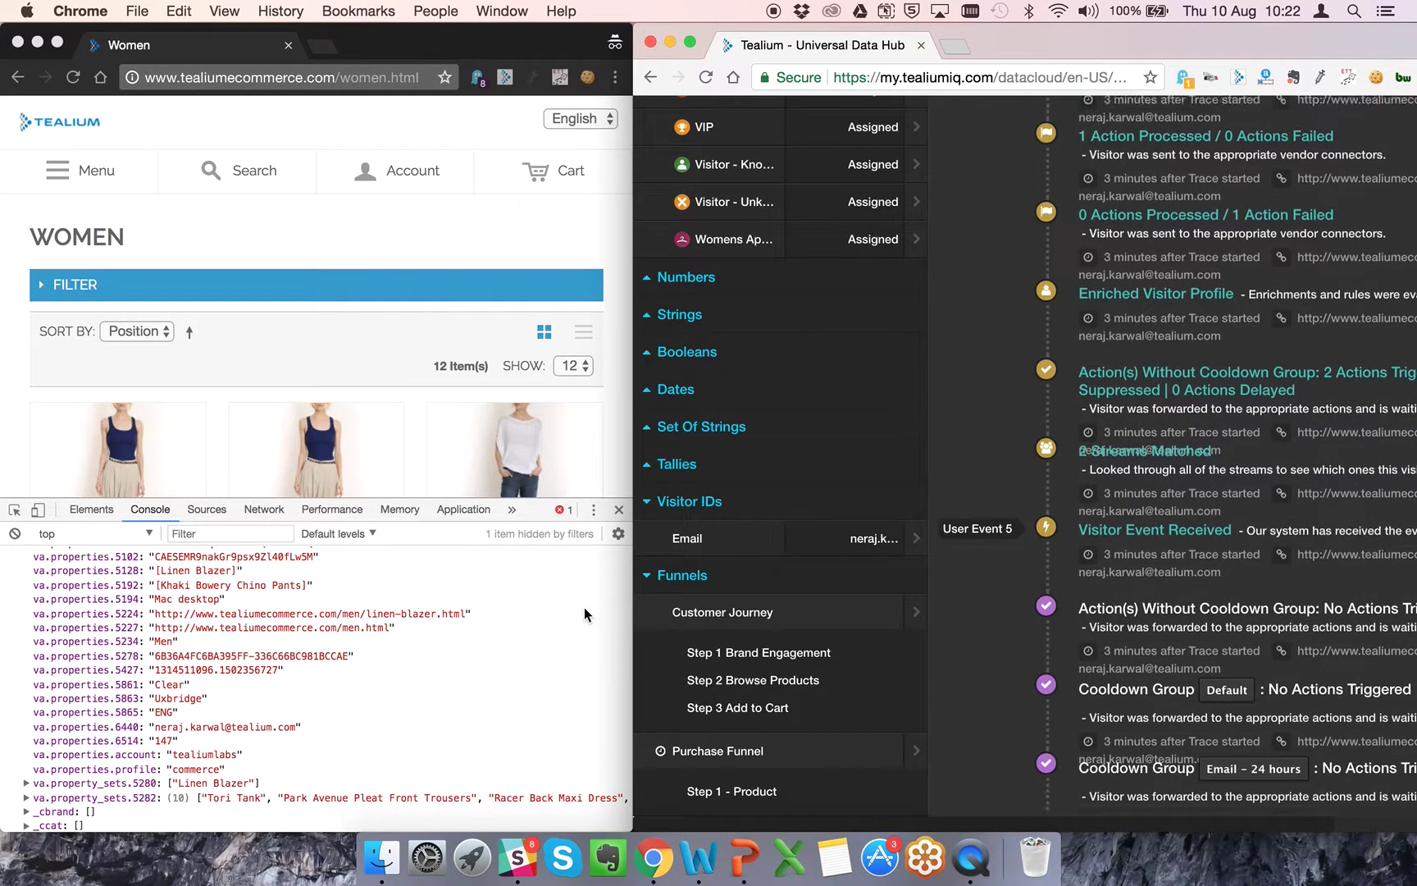